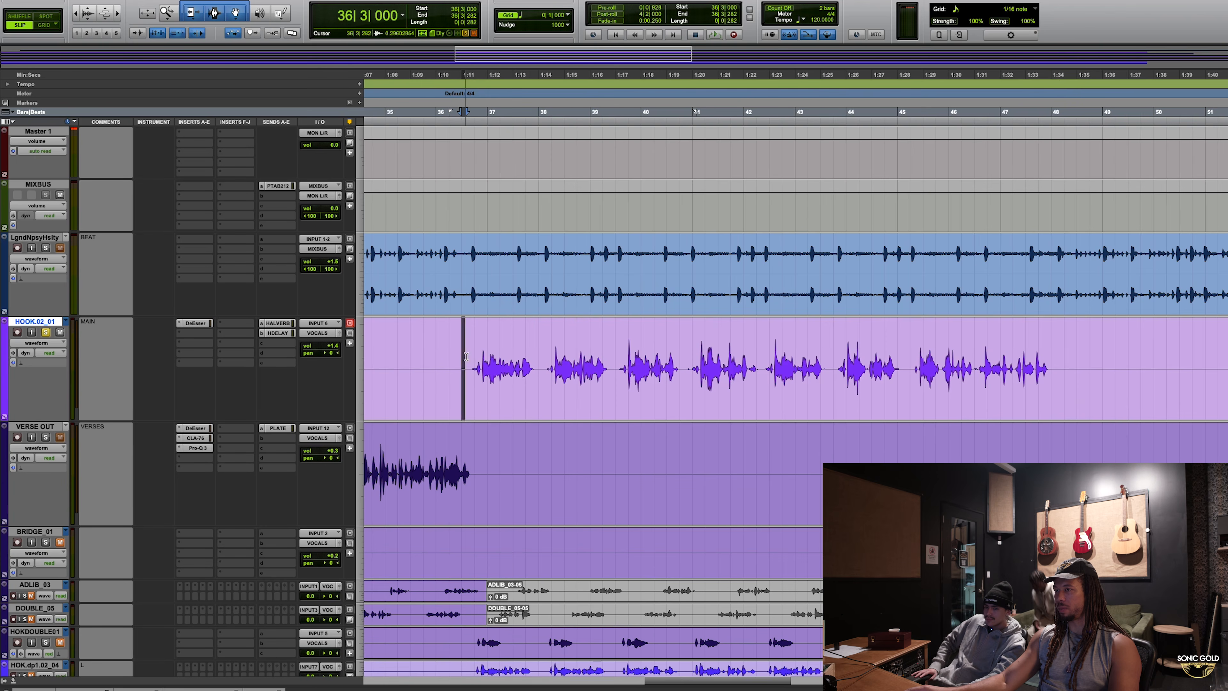
Set the DeEsser threshold on the HOOK.02_01 track to -18.0 while playing the hook vocal
left_click(194, 323)
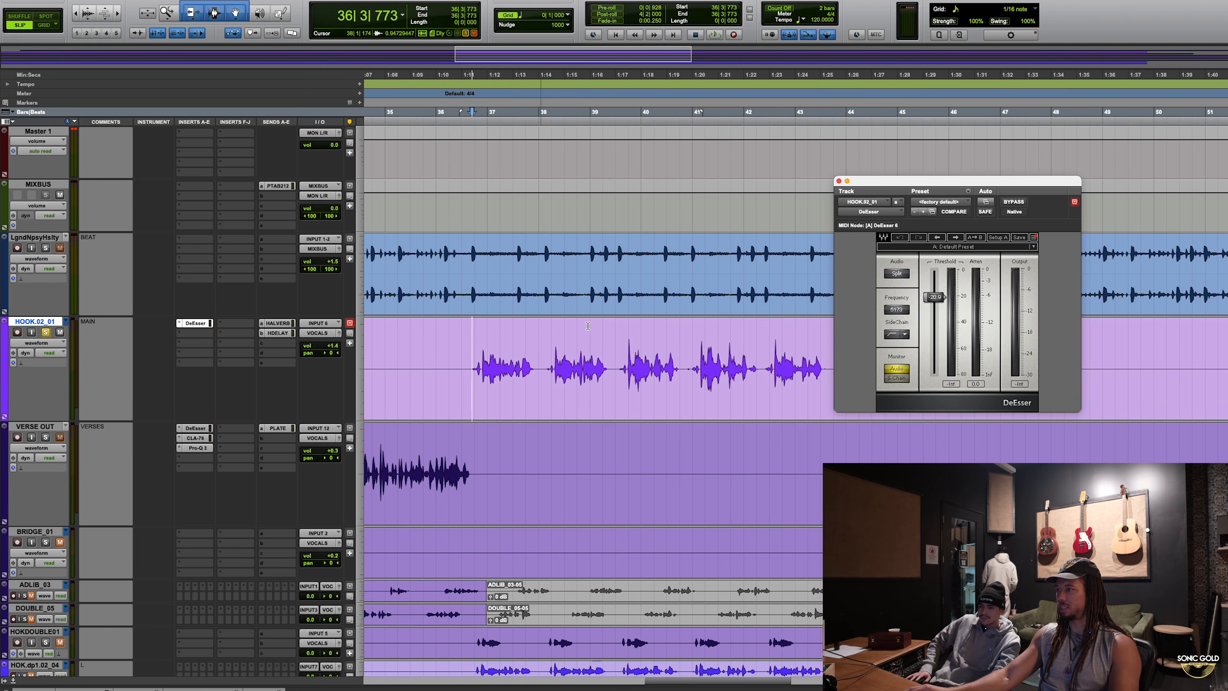
left_click_drag(934, 297, 934, 269)
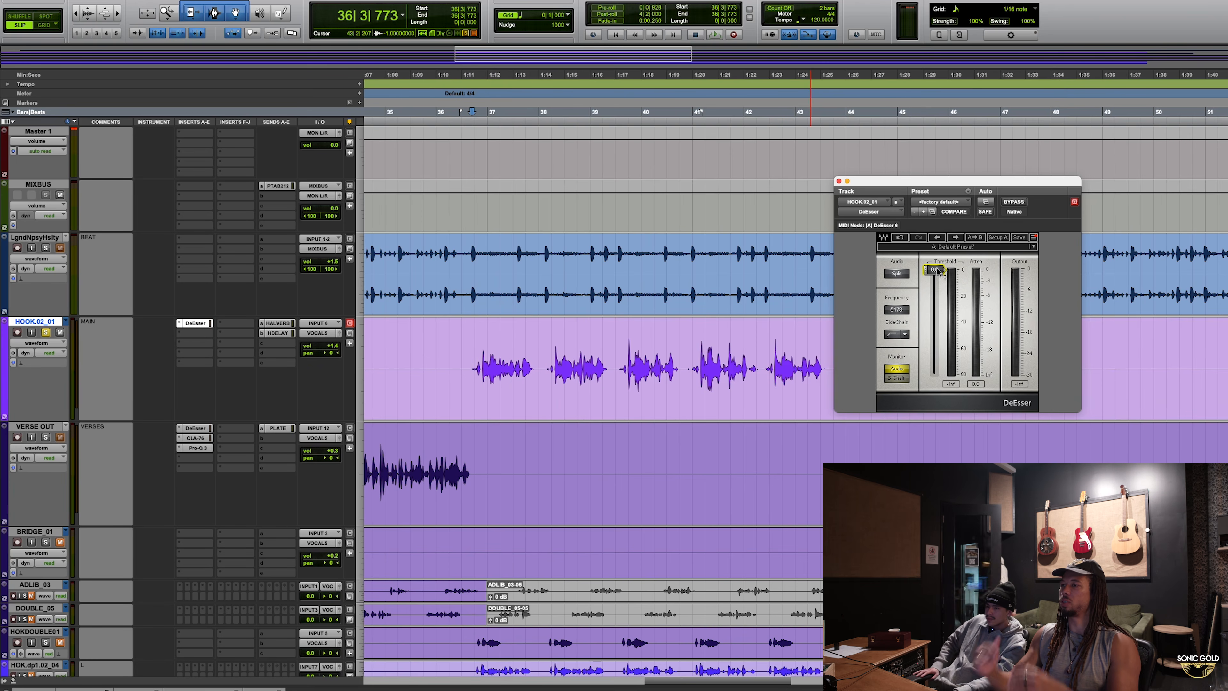
key("space")
key("space")
left_click_drag(931, 270, 937, 291)
key("space")
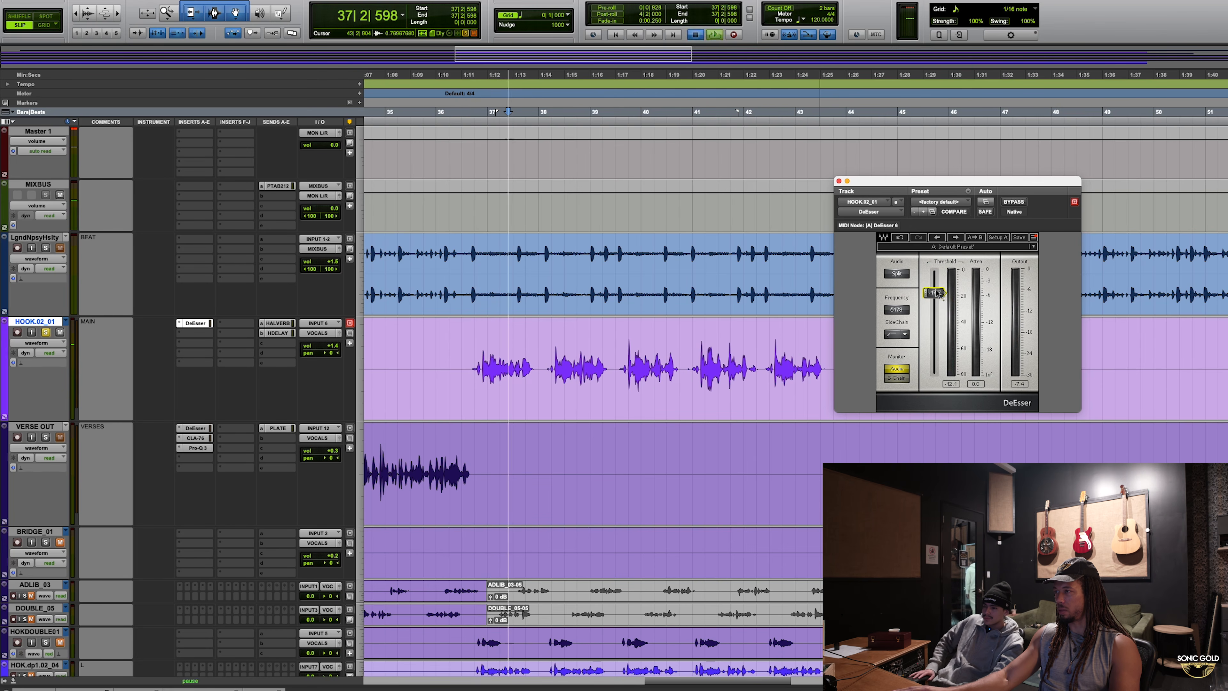
left_click_drag(856, 241, 856, 243)
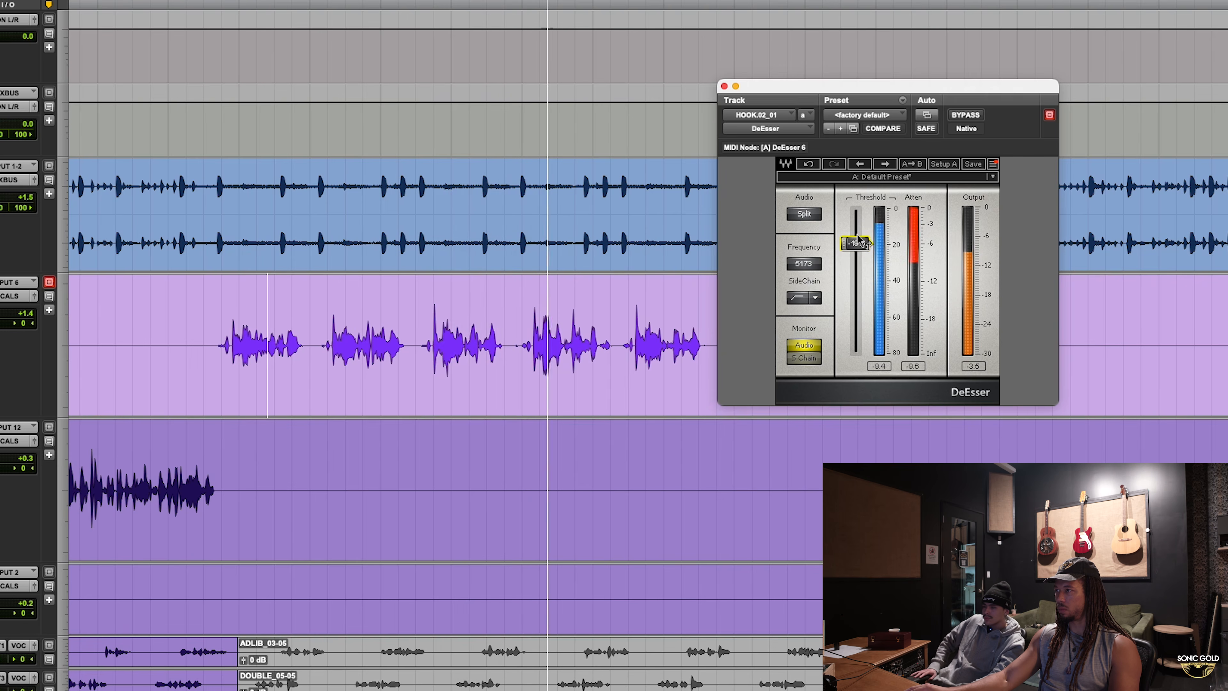
left_click_drag(856, 243, 855, 240)
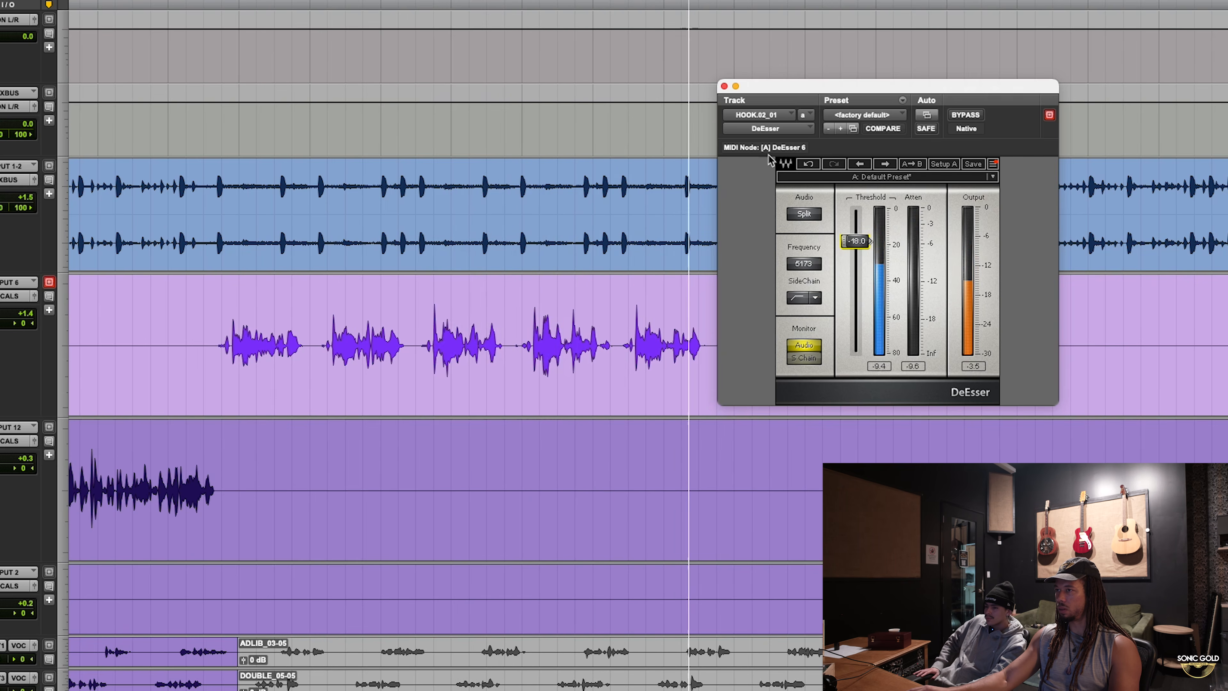
key("space")
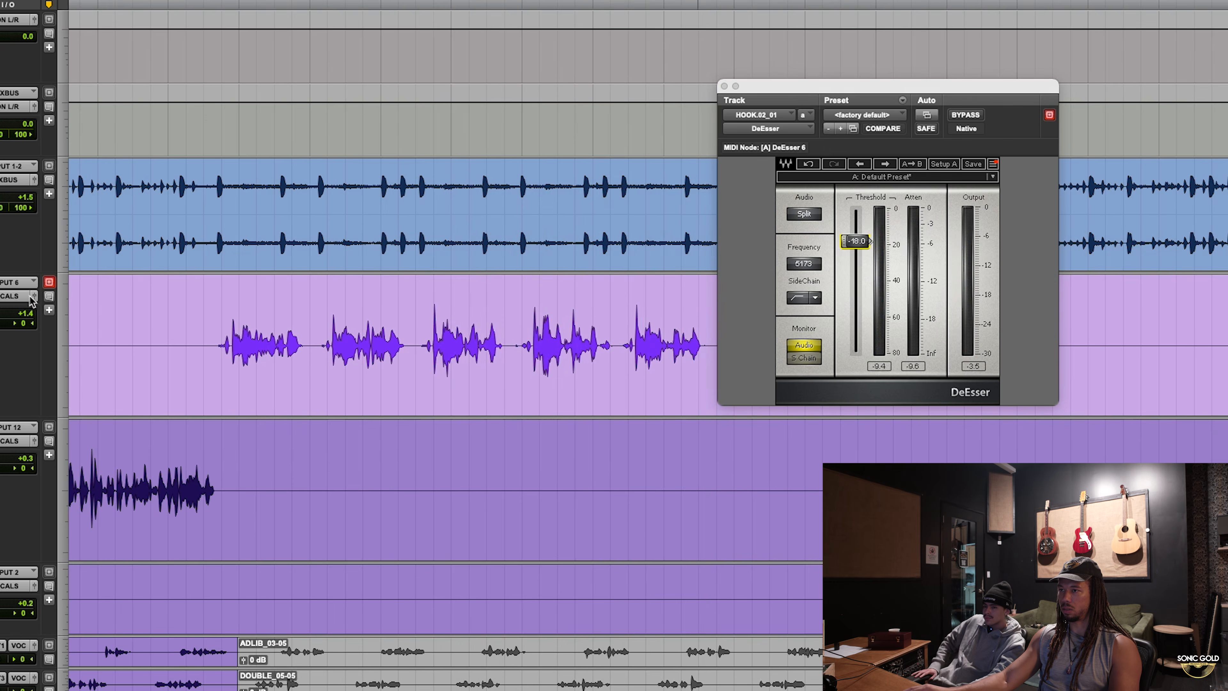
Replay the hook from an earlier point, lower the DeEsser threshold to -19.2, and close the plug-in
left_click(99, 296)
key("space")
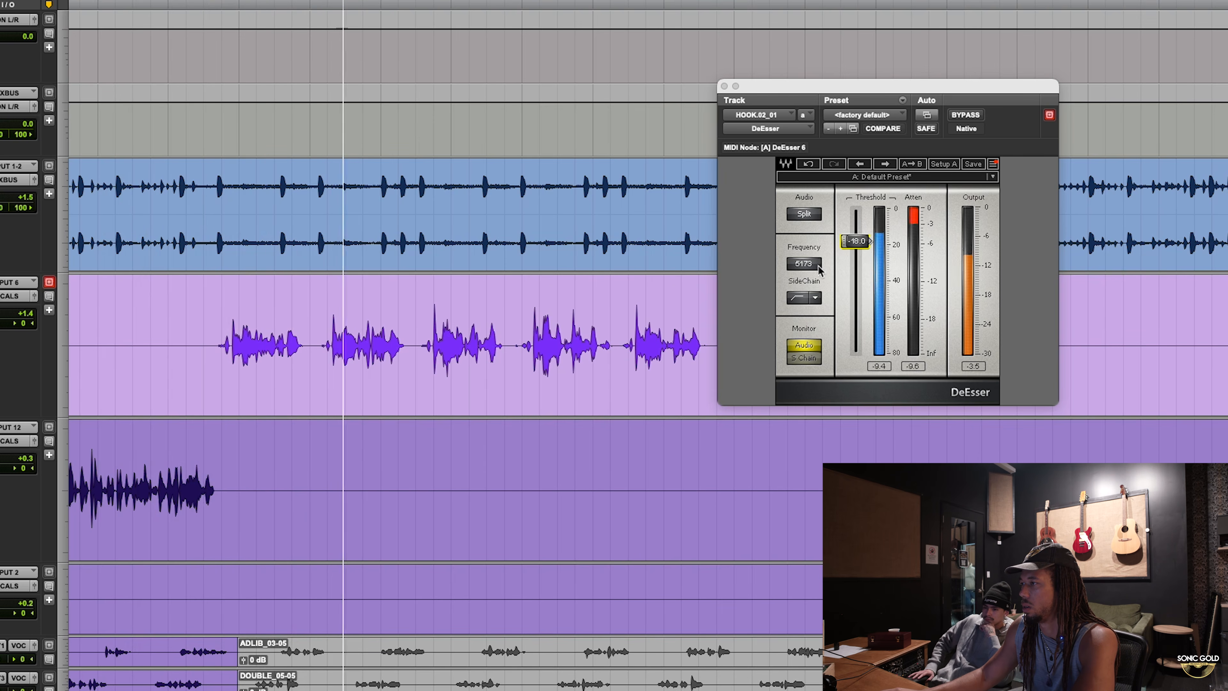
left_click_drag(856, 240, 856, 242)
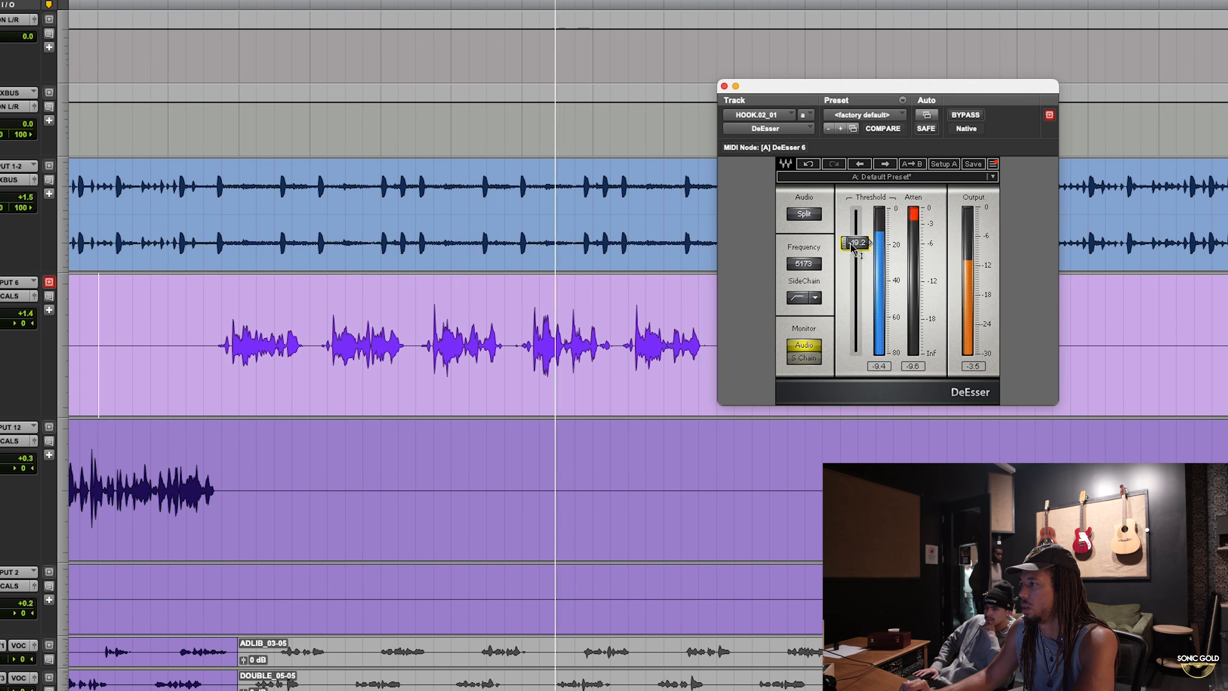
left_click(724, 85)
key("space")
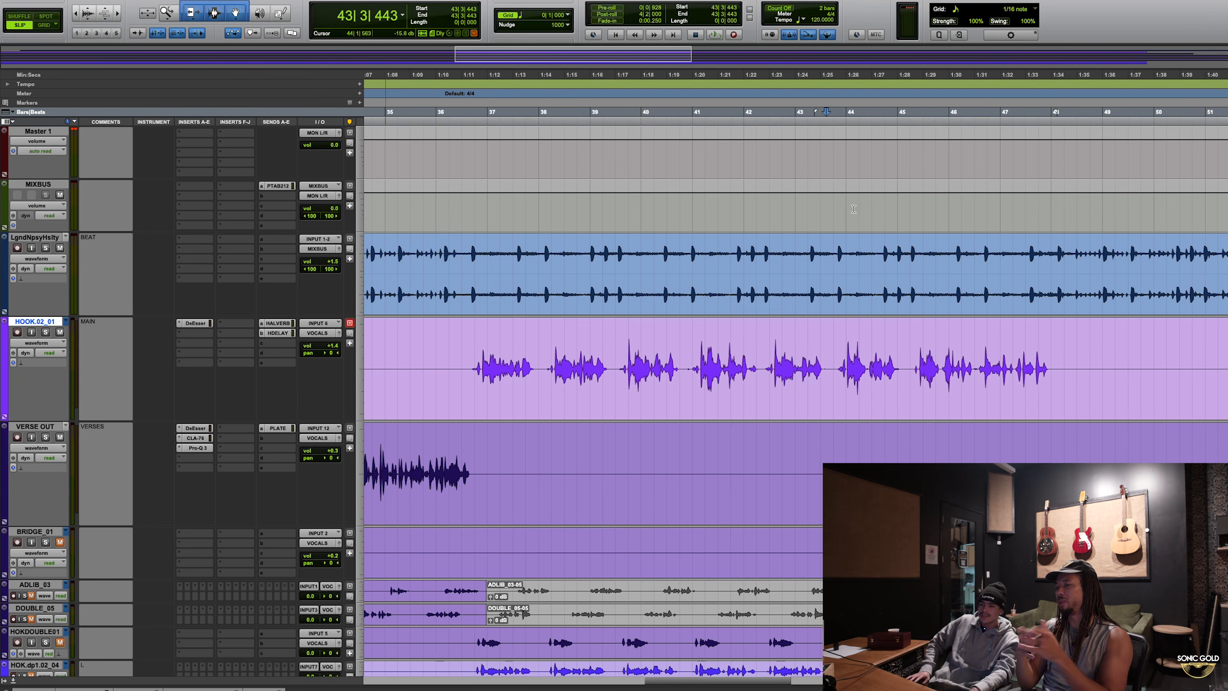
Play the section leading into the hook and place the edit cursor just before the first hook phrase
scroll(809, 322, "left", 3)
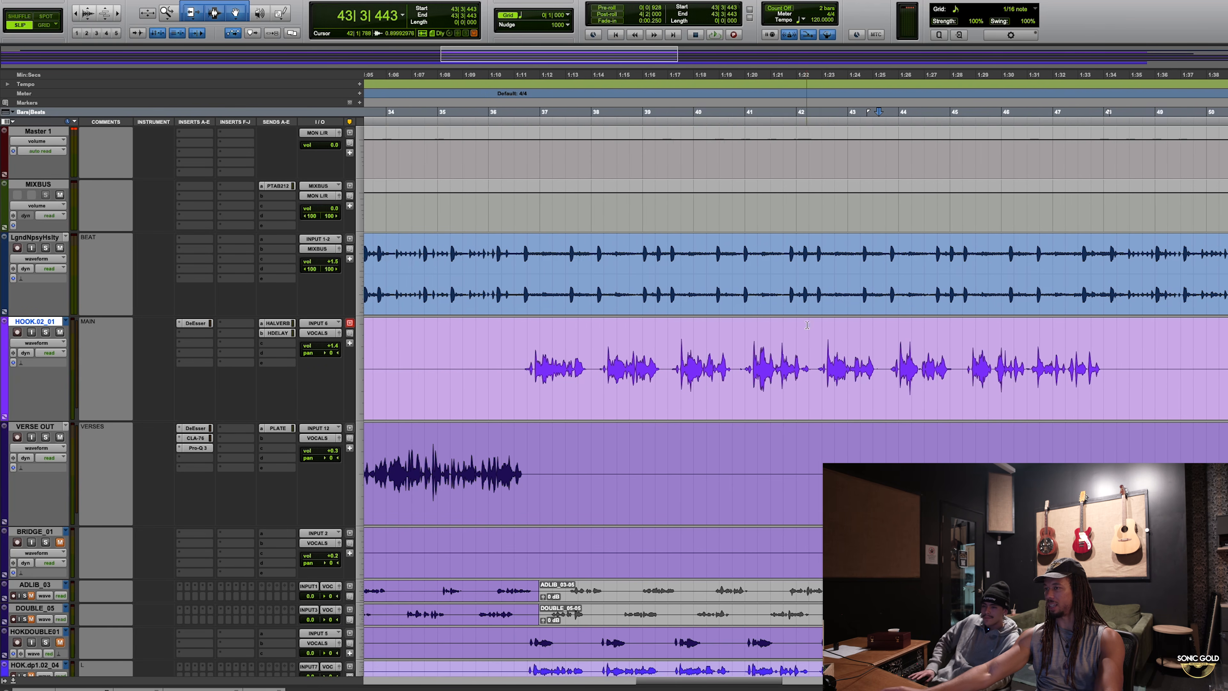
left_click(408, 328)
key("space")
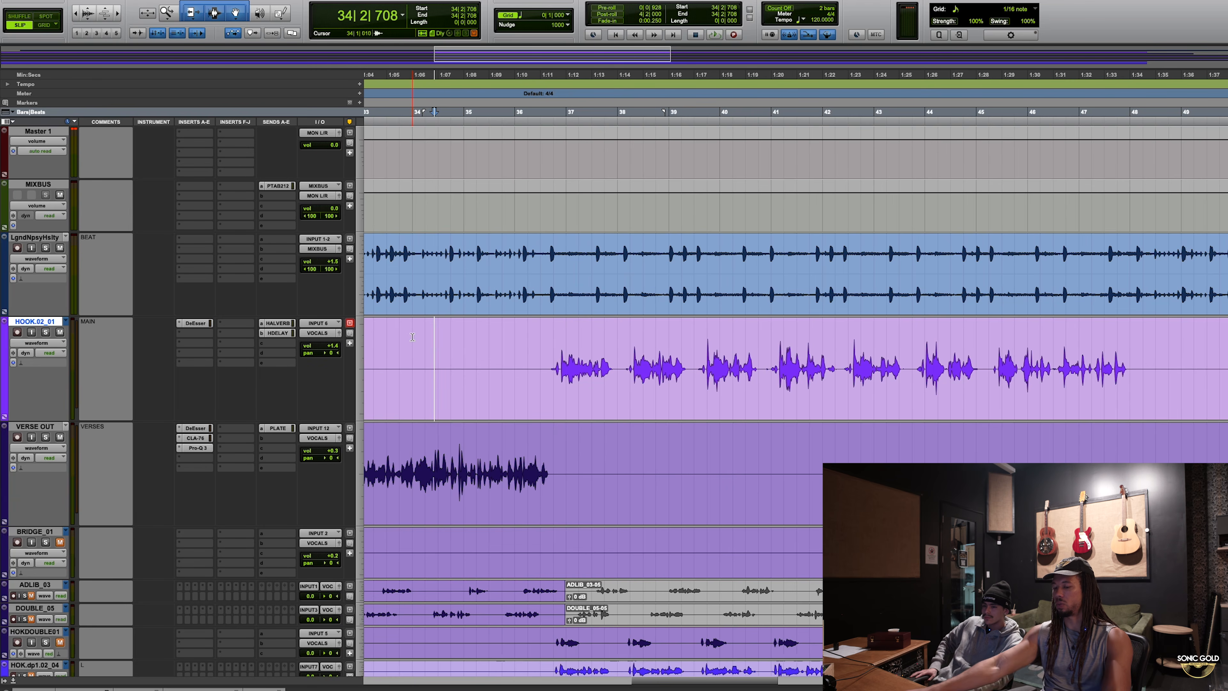
left_click_drag(547, 354, 579, 355)
left_click(547, 353)
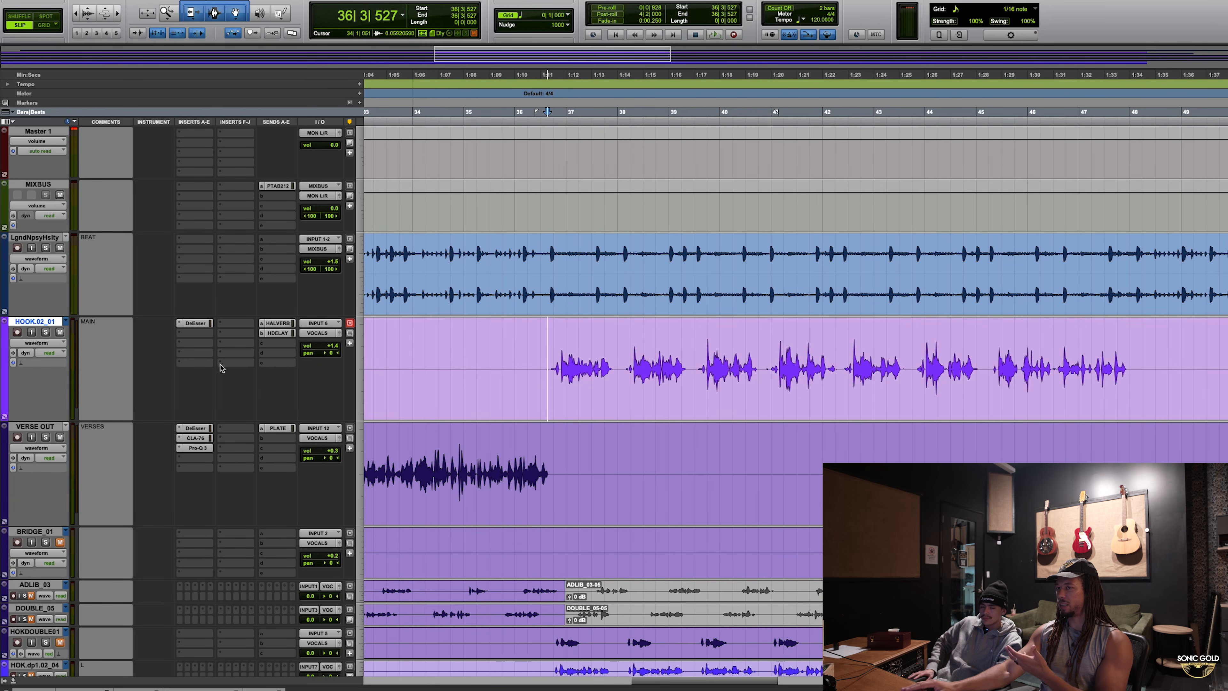
Insert the mono CLA-2A compressor in the second insert slot of HOOK.02_01 and move its window clear of the hook waveform
left_click(188, 334)
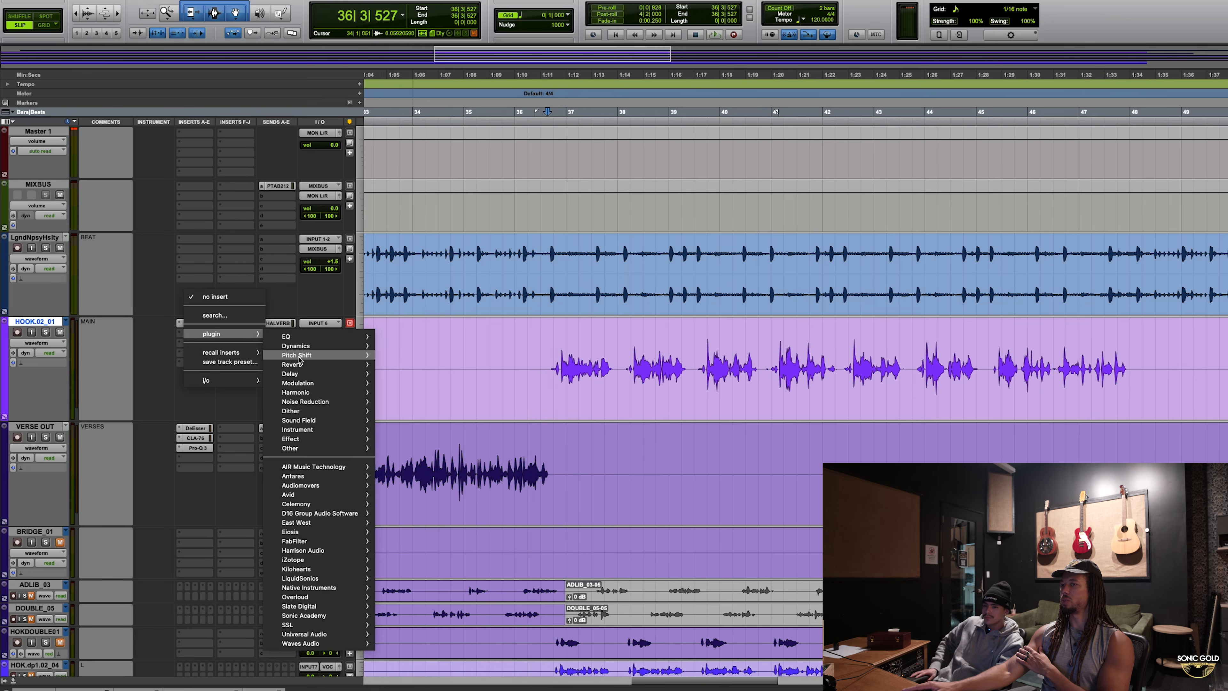
mouse_move(310, 351)
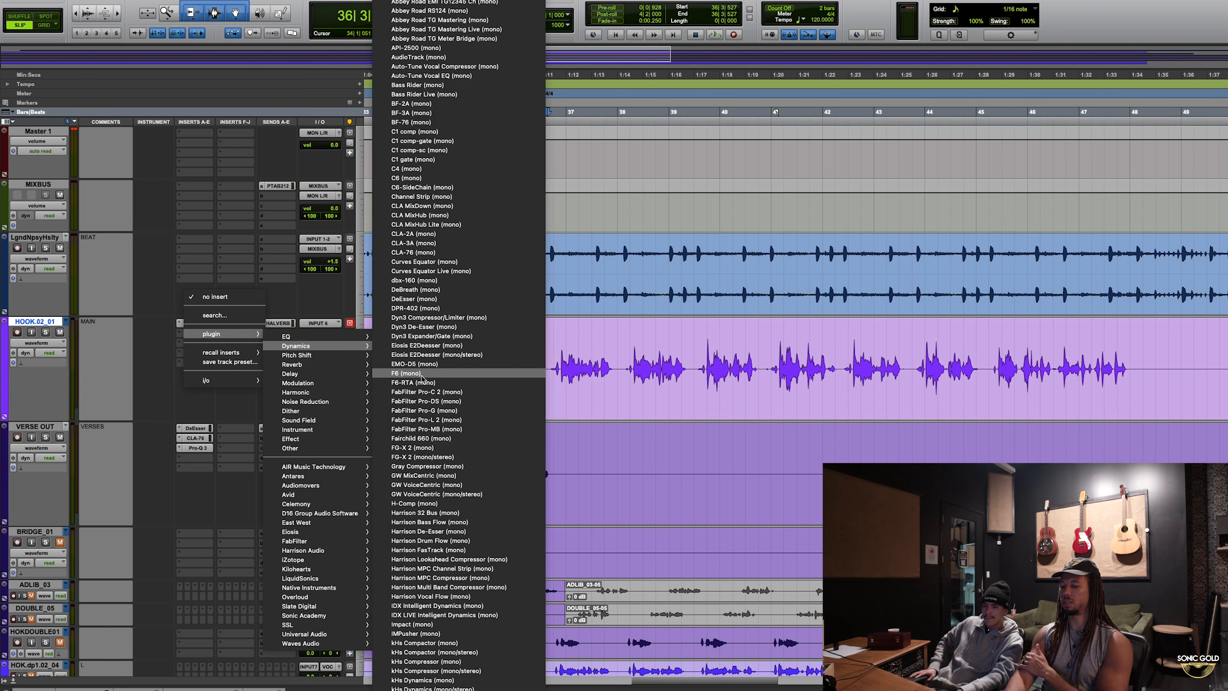
key("c")
key("Down")
key("Down")
key("Down")
key("Up")
key("Down")
key("Down")
key("Up")
key("Down")
key("Down")
key("Down")
key("Down")
key("Down")
key("Down")
key("Down")
key("Down")
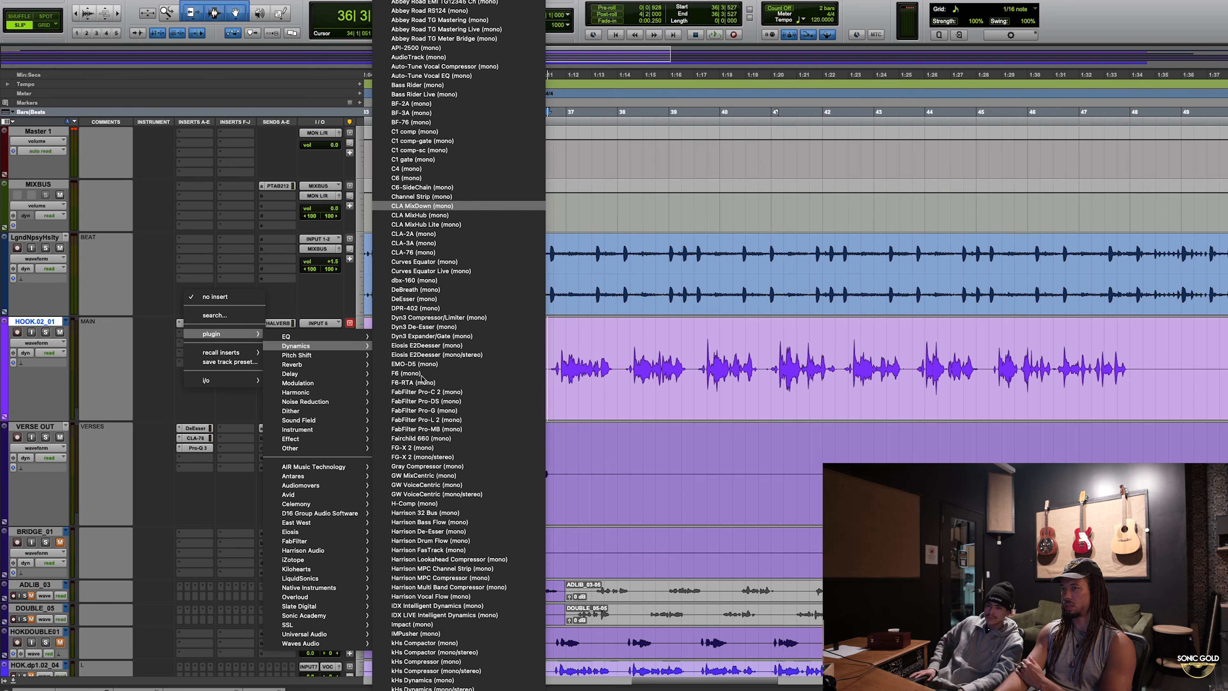
key("Down")
key("Down")
key("Up")
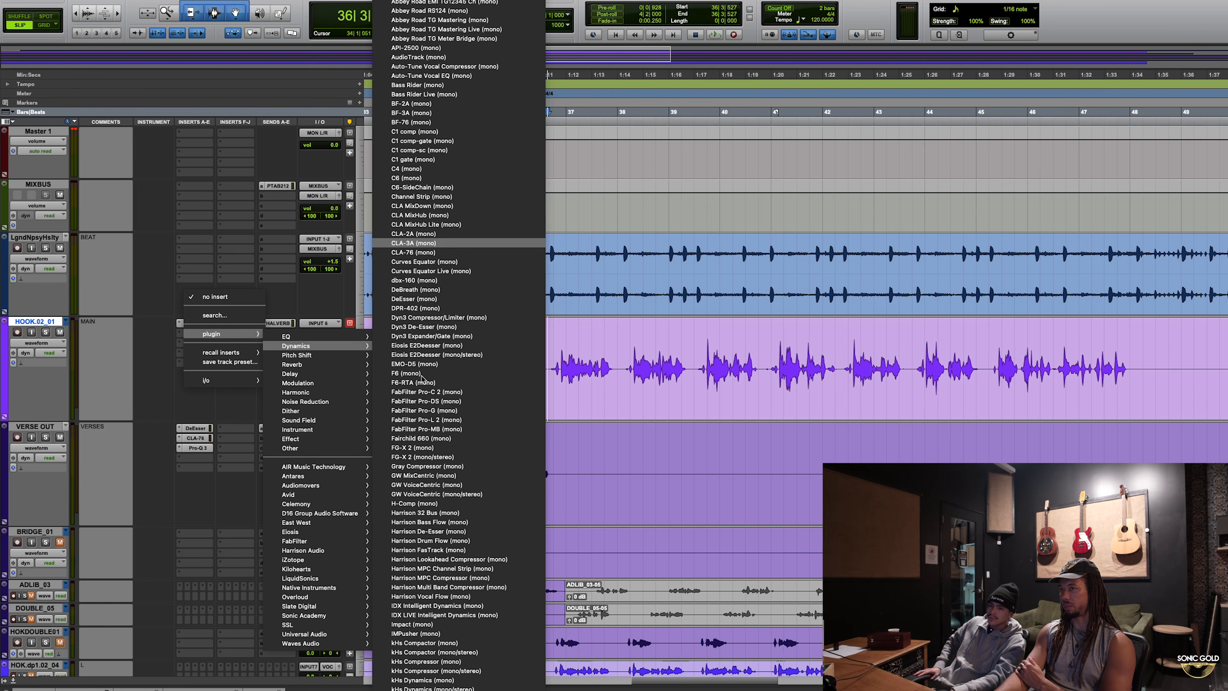
key("Down")
key("Up")
key("Up")
key("Return")
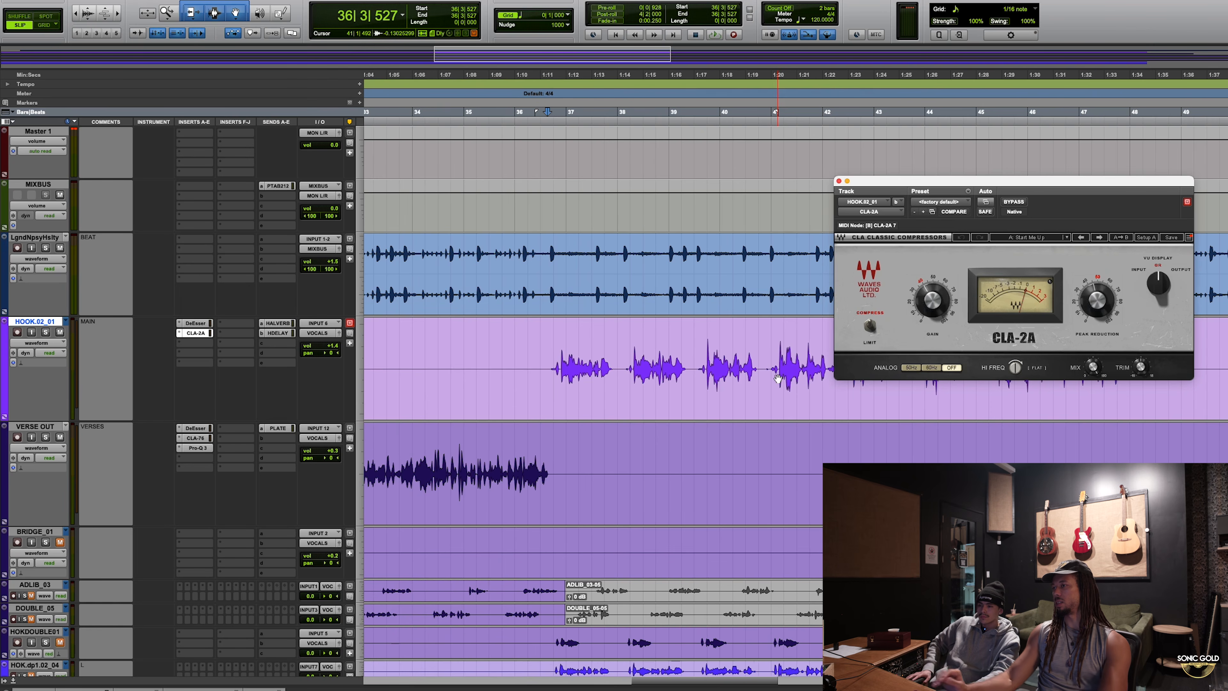
left_click_drag(878, 187, 363, 121)
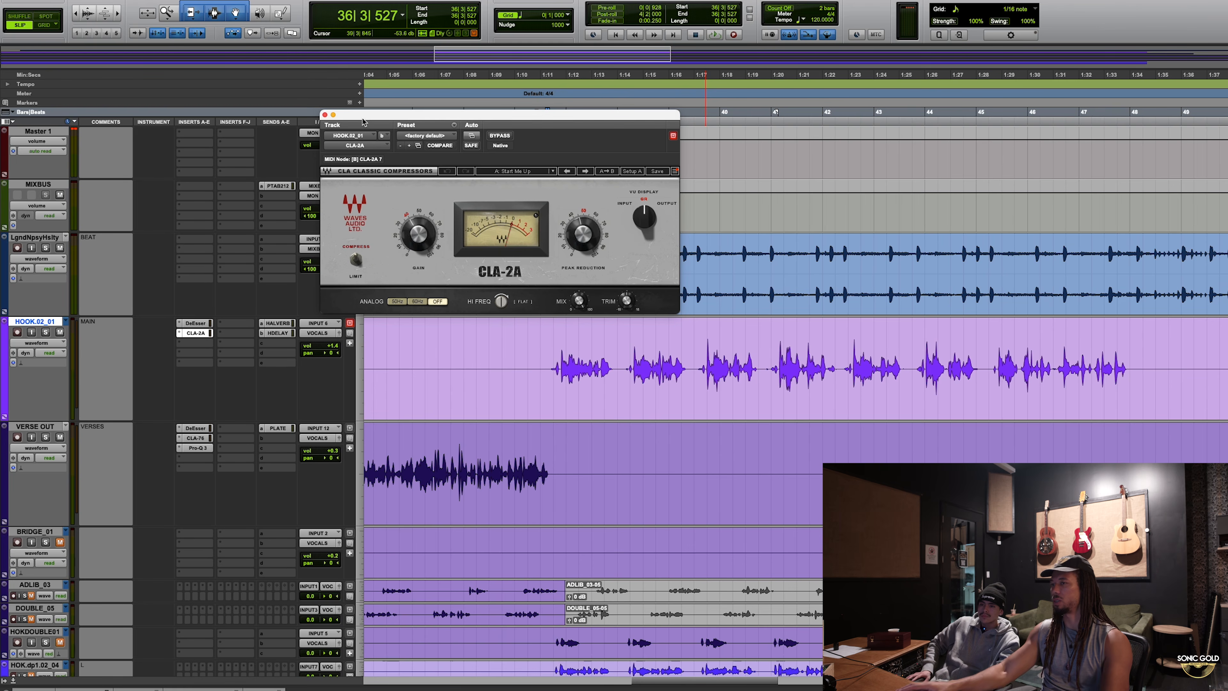
Start hook playback with the CLA-2A bypassed and solo the HOOK.02_01 track
key("space")
left_click(196, 333, "super")
left_click(47, 333)
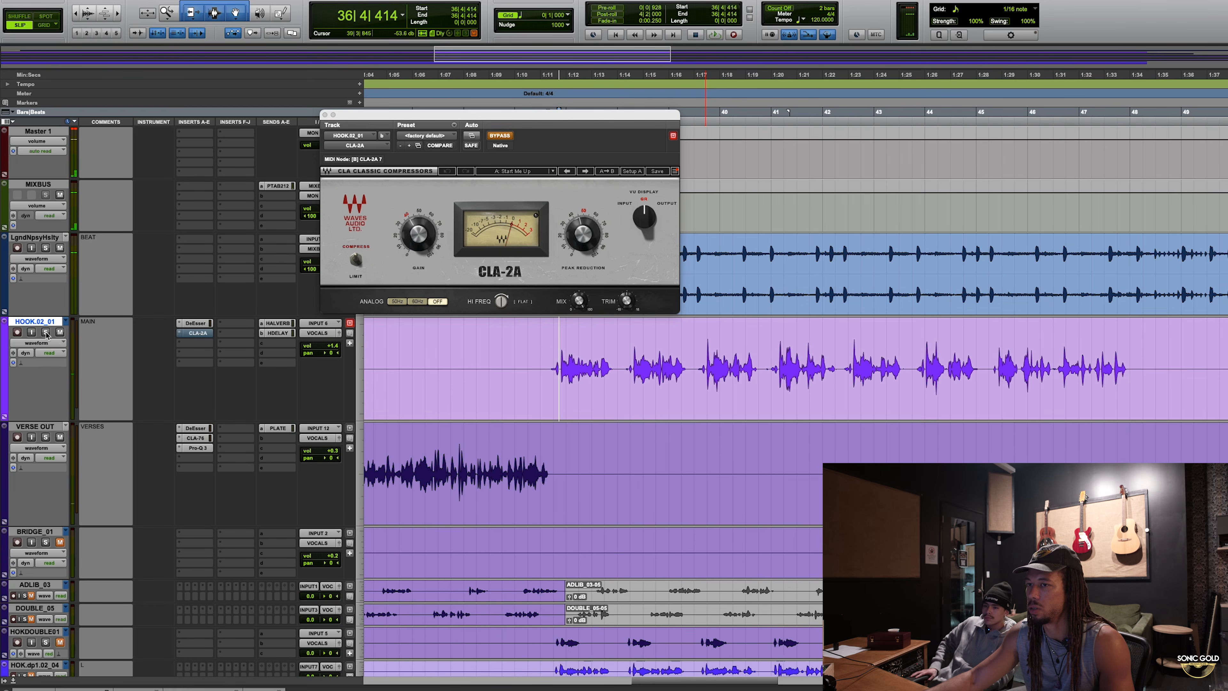
key("space")
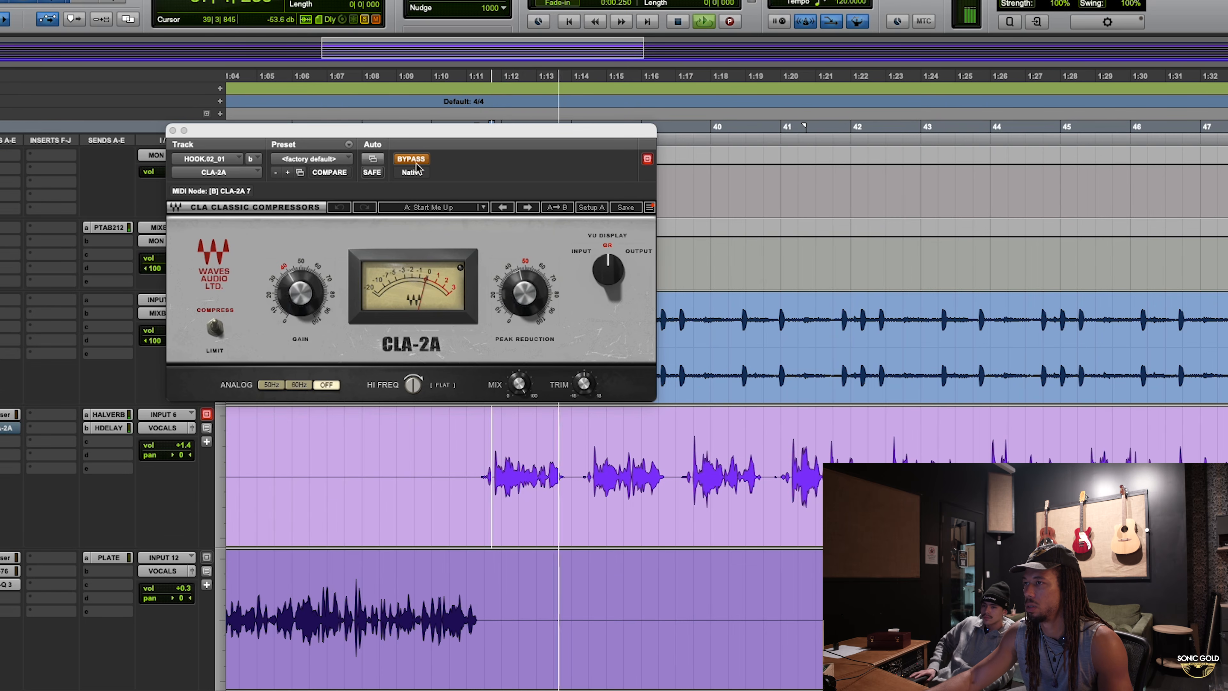
Re-enable the CLA-2A, lower its gain slightly, and compare the vocal against bypass
left_click(415, 163)
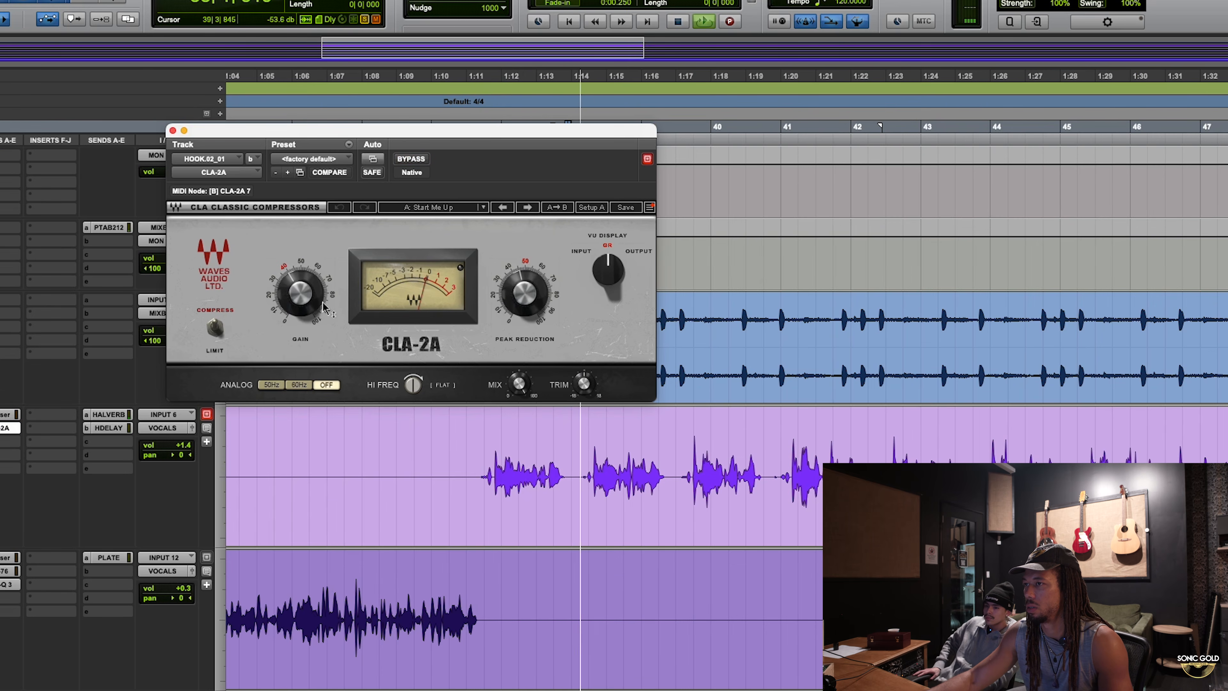
left_click_drag(300, 293, 300, 299)
left_click(416, 160)
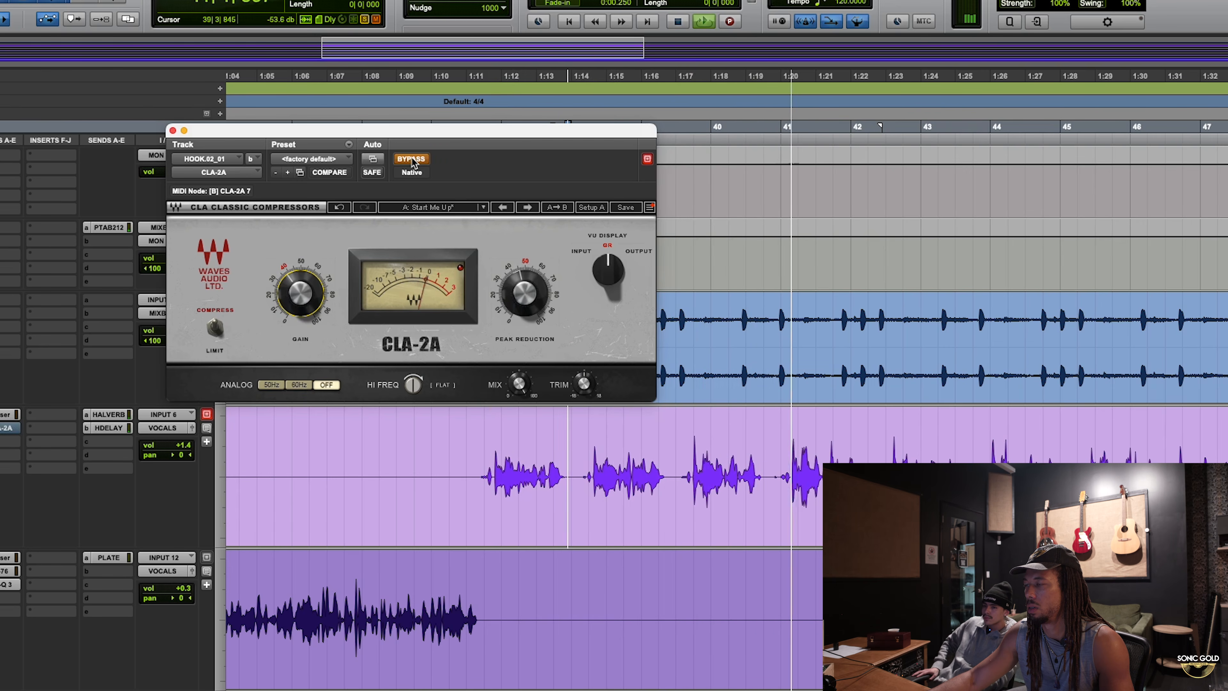
left_click(415, 161)
key("space")
Replay the hook from just before its first phrase, comparing the soloed vocal with the CLA-2A bypassed and active
left_click(476, 461)
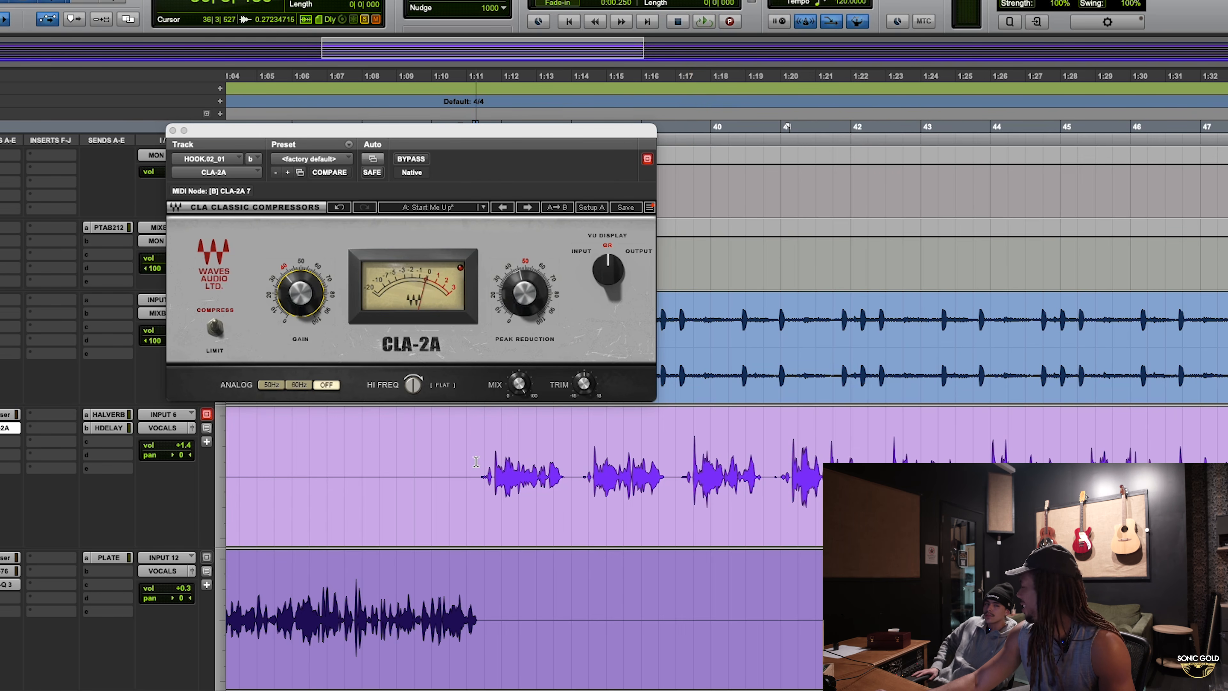
left_click(416, 159)
key("space")
left_click(415, 159)
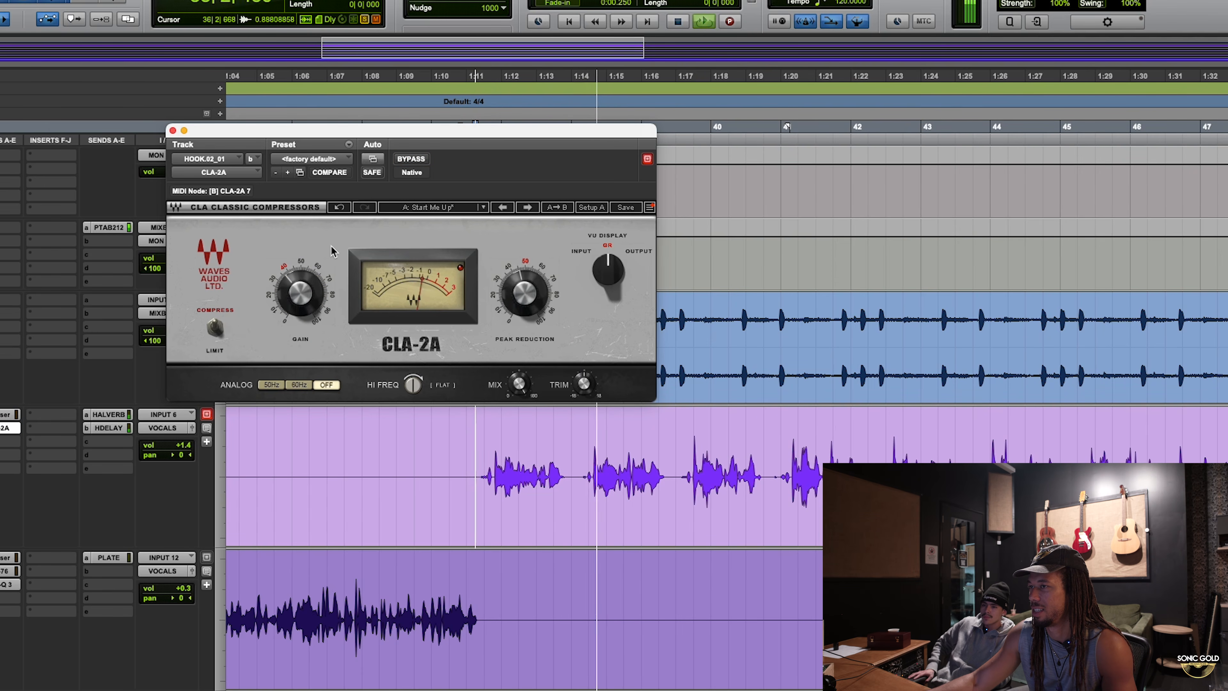
left_click(413, 161)
left_click(412, 162)
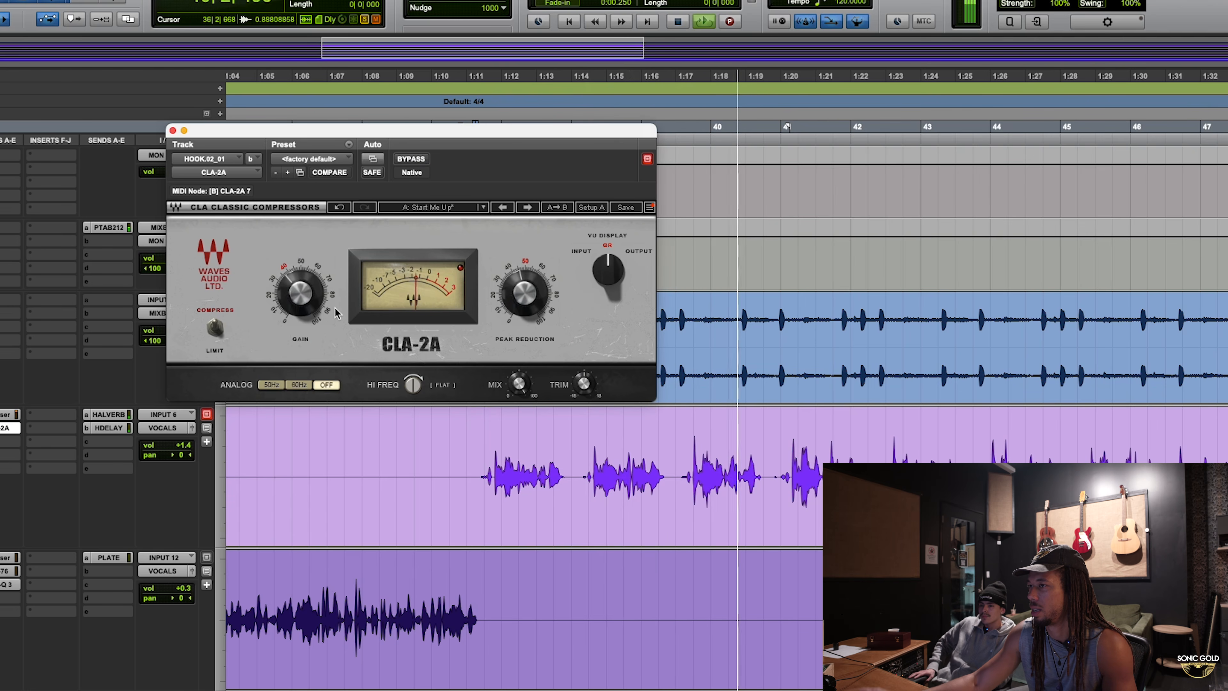
left_click(304, 298)
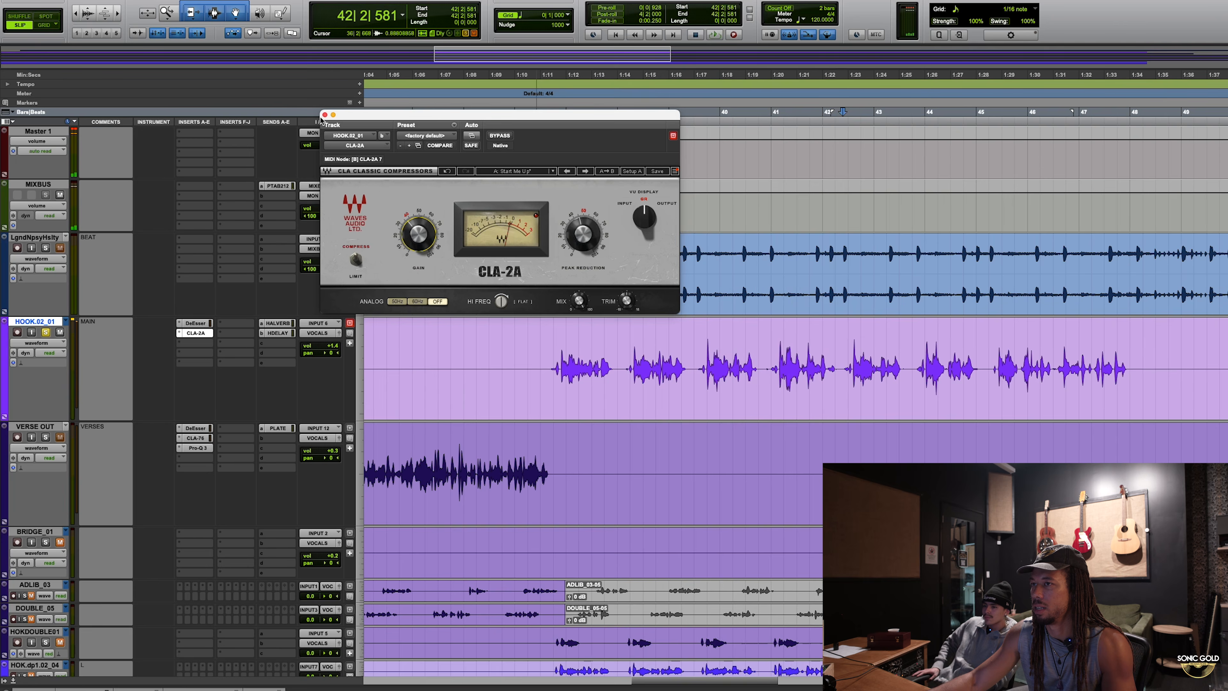
Play the hook with the beat, fine-tune the CLA-2A gain to 35.60 while comparing with bypass, and close the plug-in
left_click(173, 130)
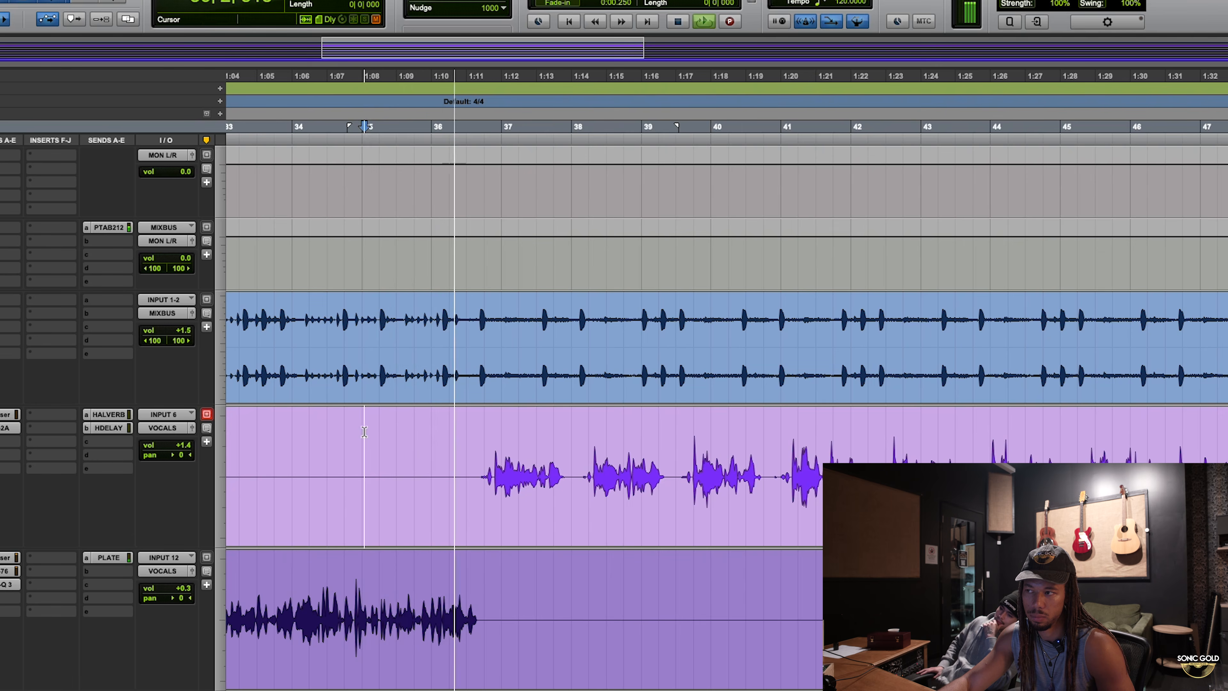
left_click(364, 431)
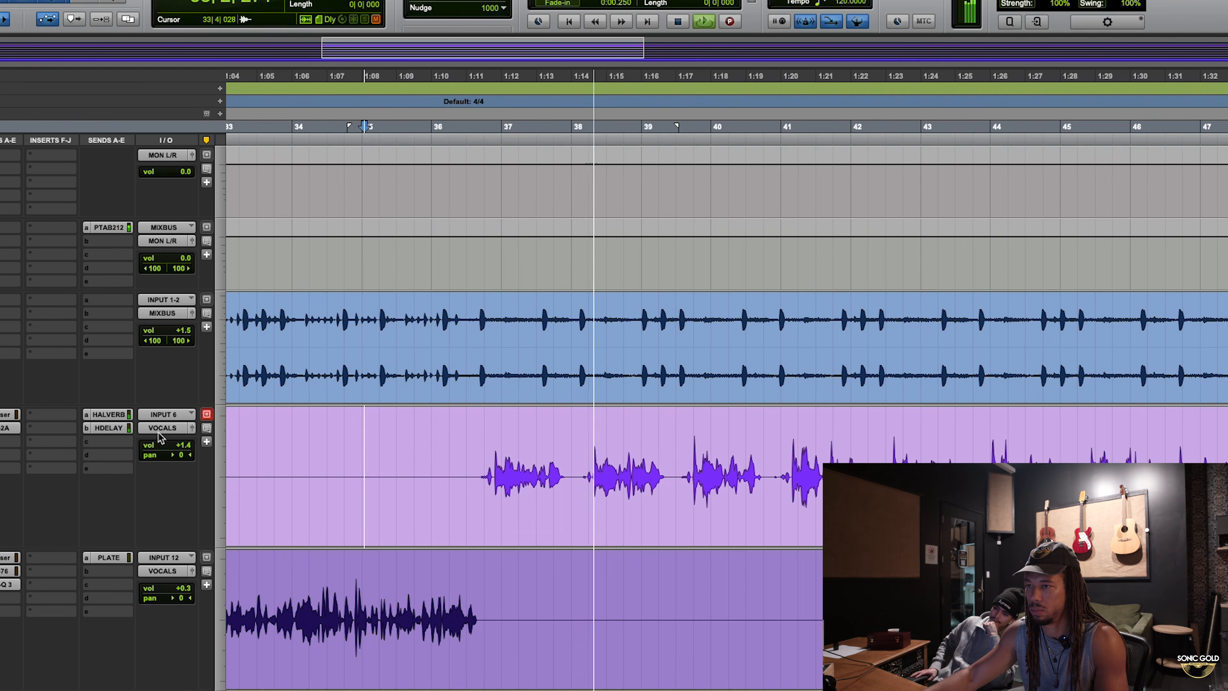
left_click(6, 428)
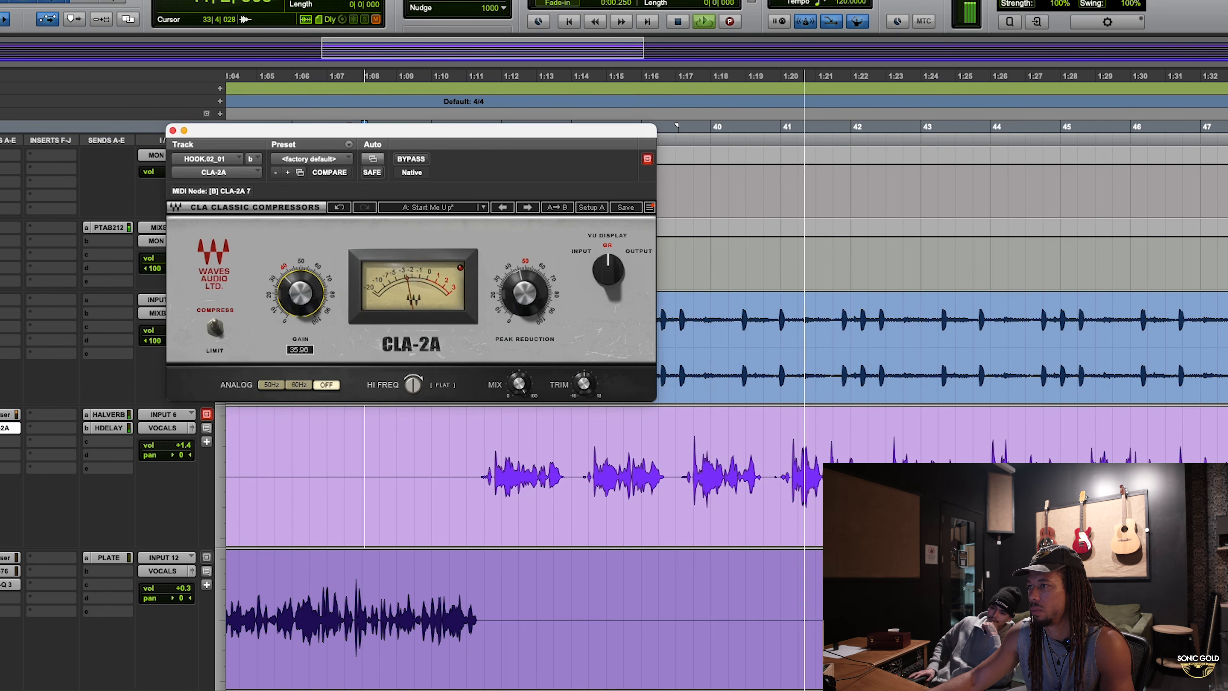
left_click(410, 159)
left_click(411, 158)
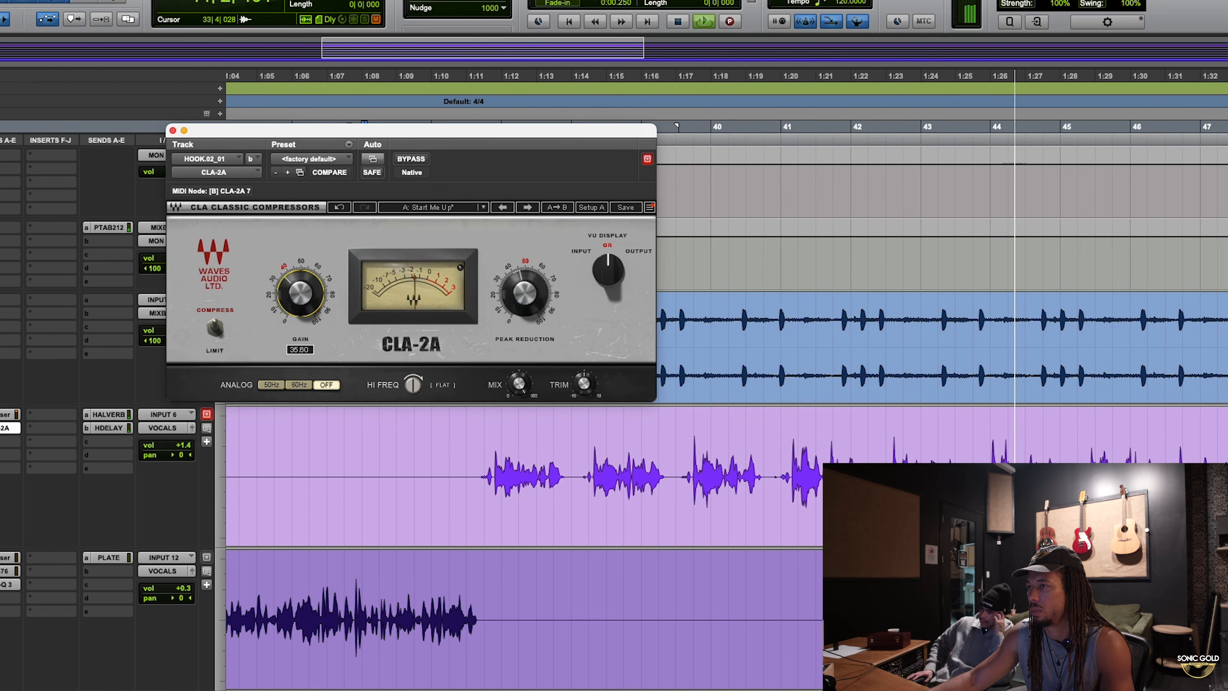
left_click(411, 158)
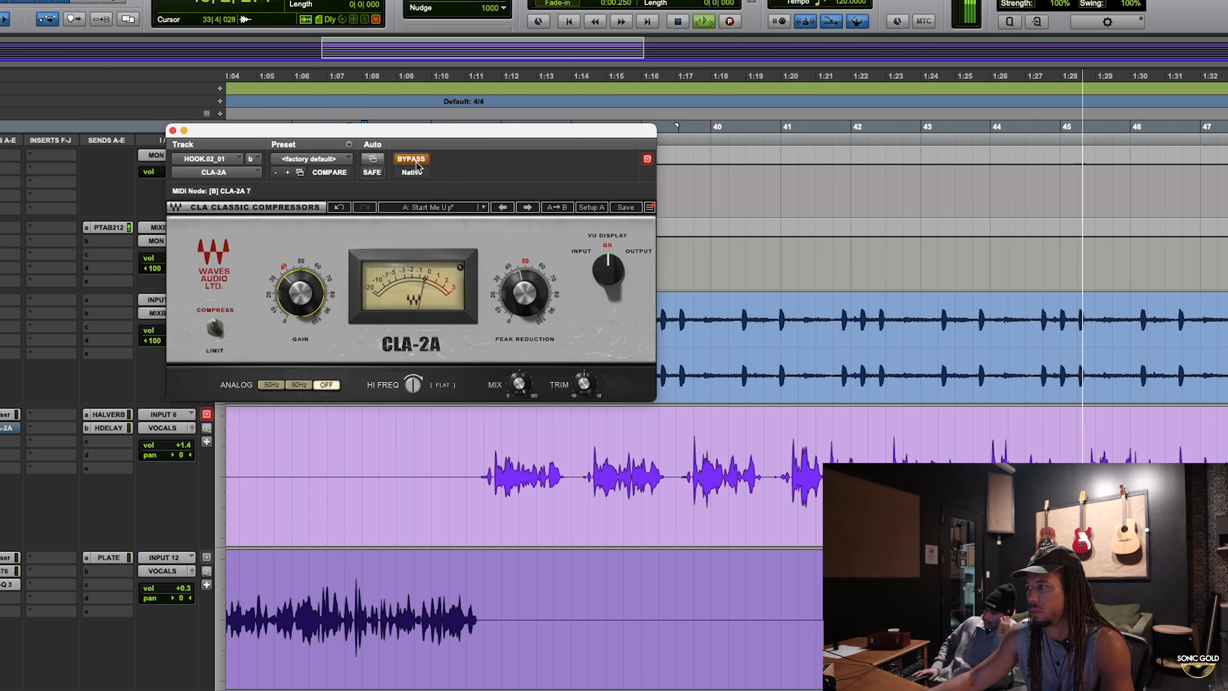
left_click(411, 159)
left_click(173, 130)
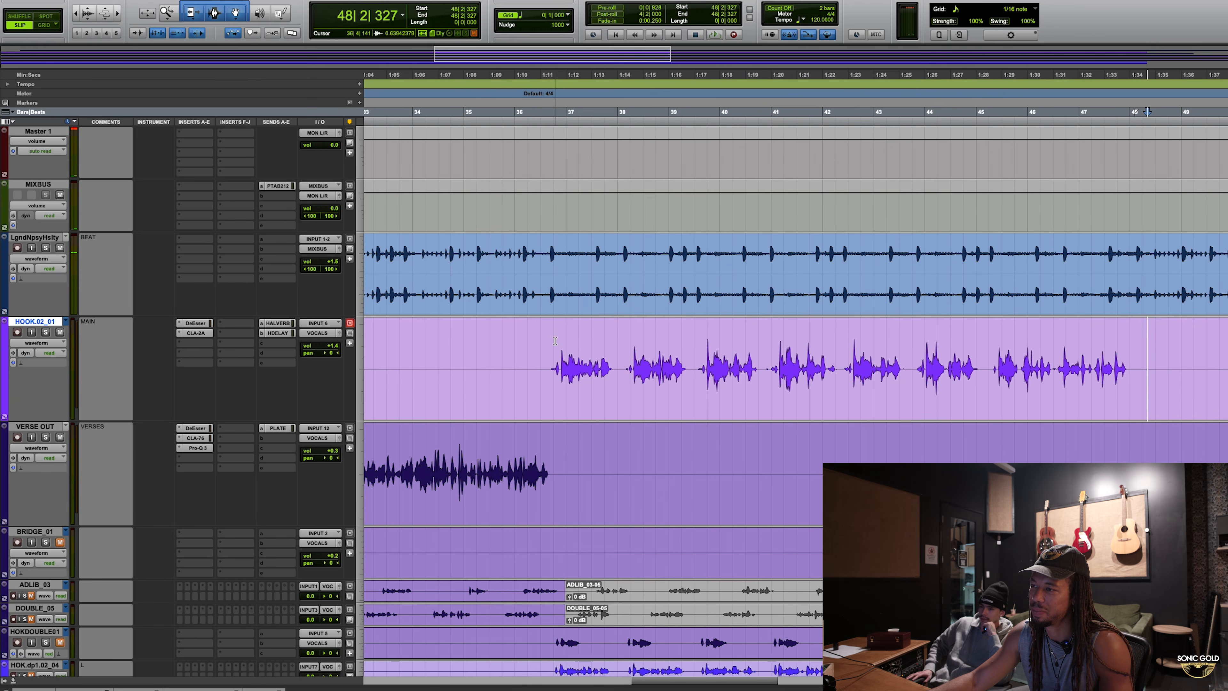
left_click(555, 341)
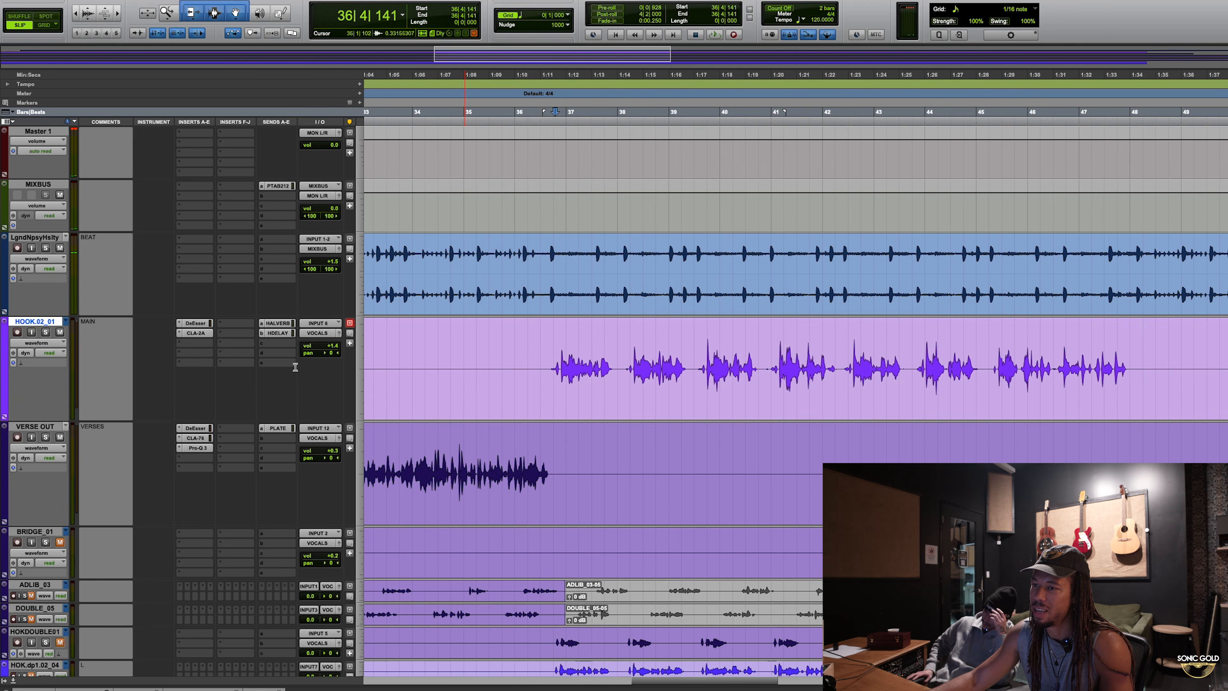
left_click(195, 344)
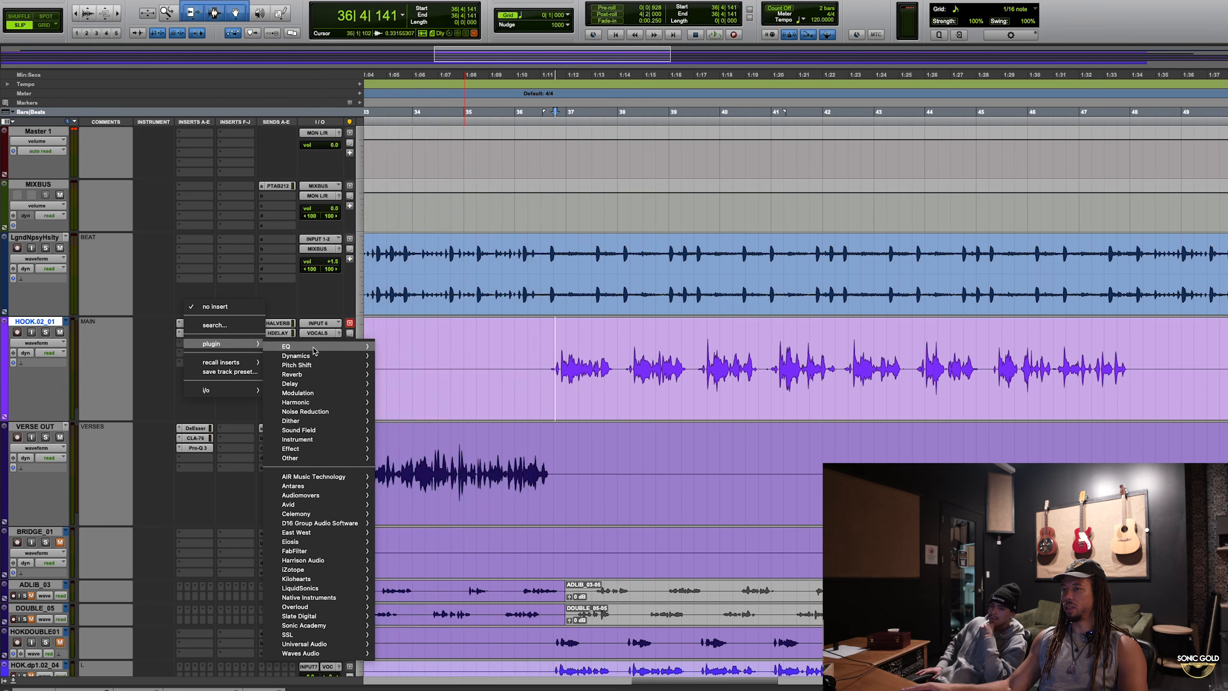
mouse_move(328, 352)
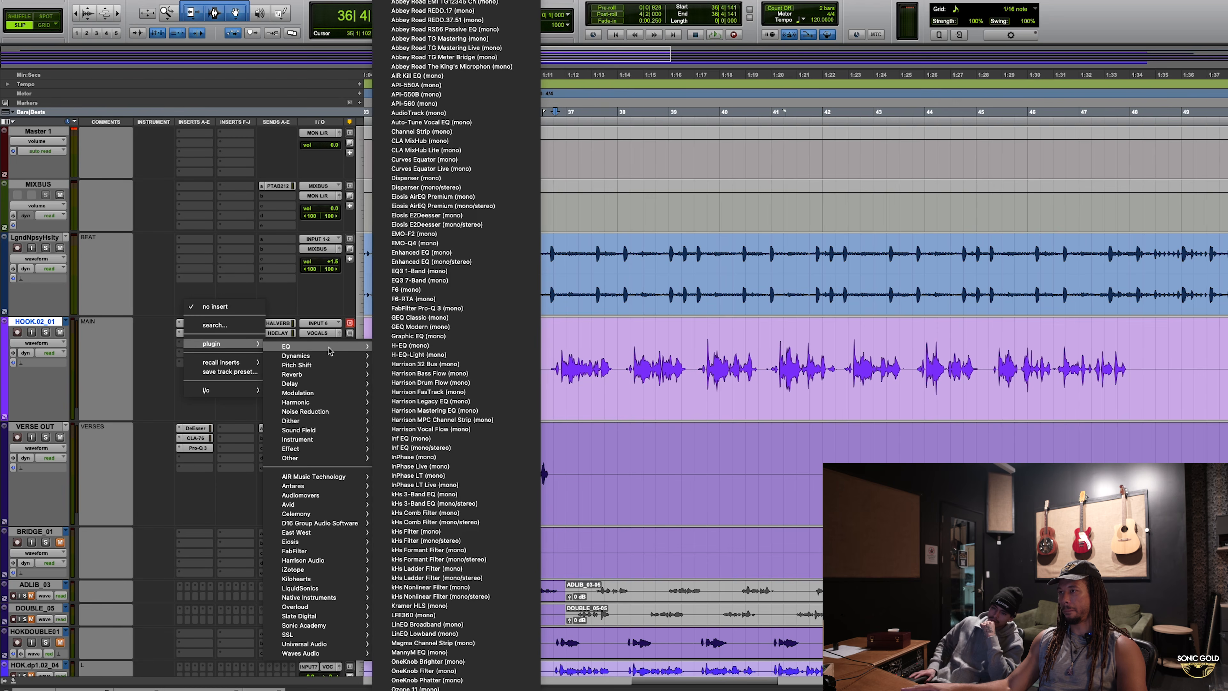
left_click_drag(524, 354, 541, 354)
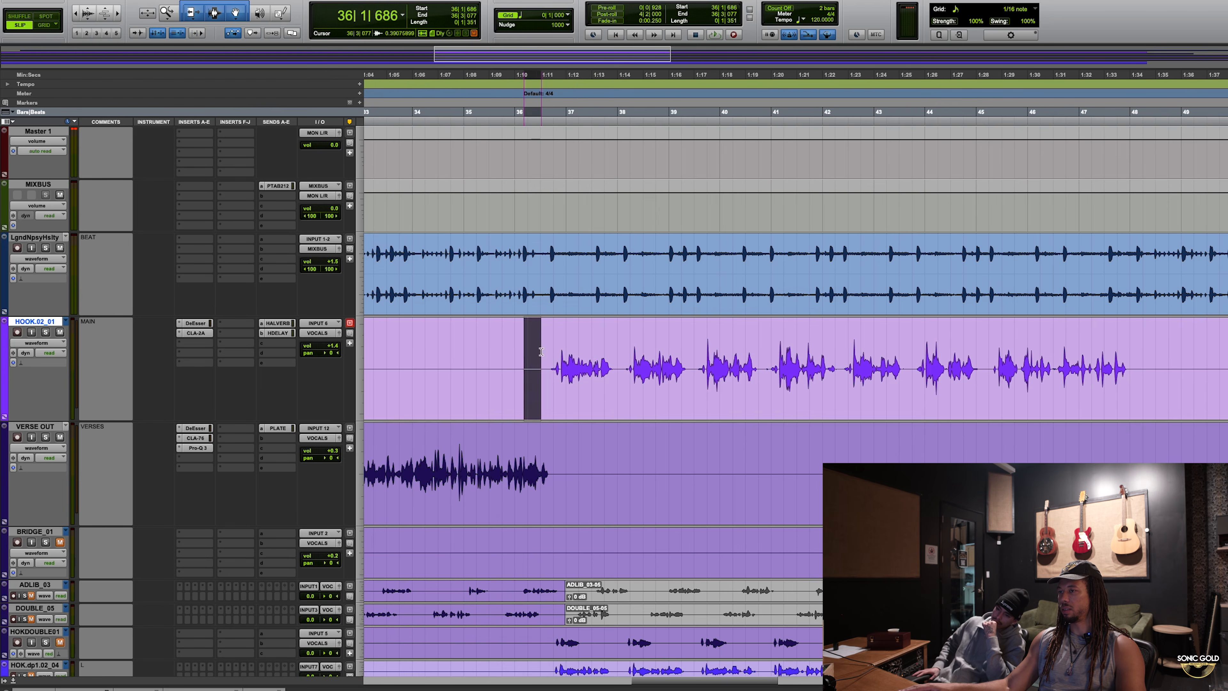
left_click(505, 353)
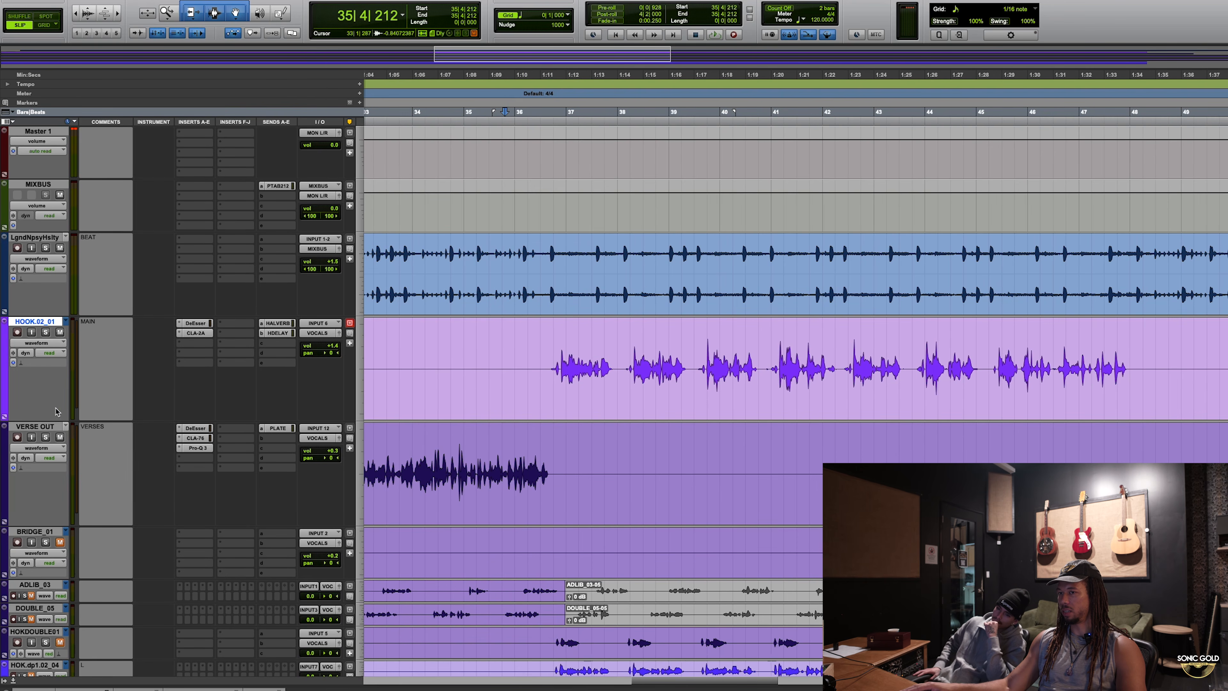
Reduce the HOOK.02_01 track's height slightly and review its CLA-2A and DeEsser plug-in windows
left_click_drag(59, 422, 59, 391)
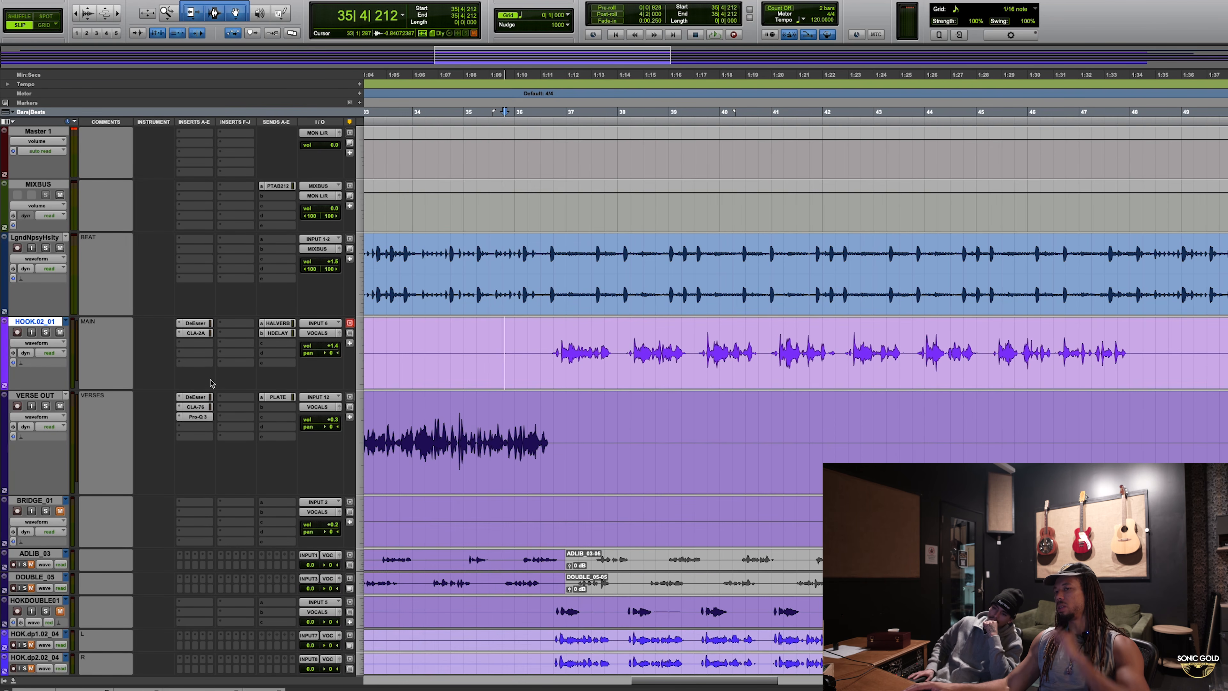
left_click(195, 323)
left_click(196, 333)
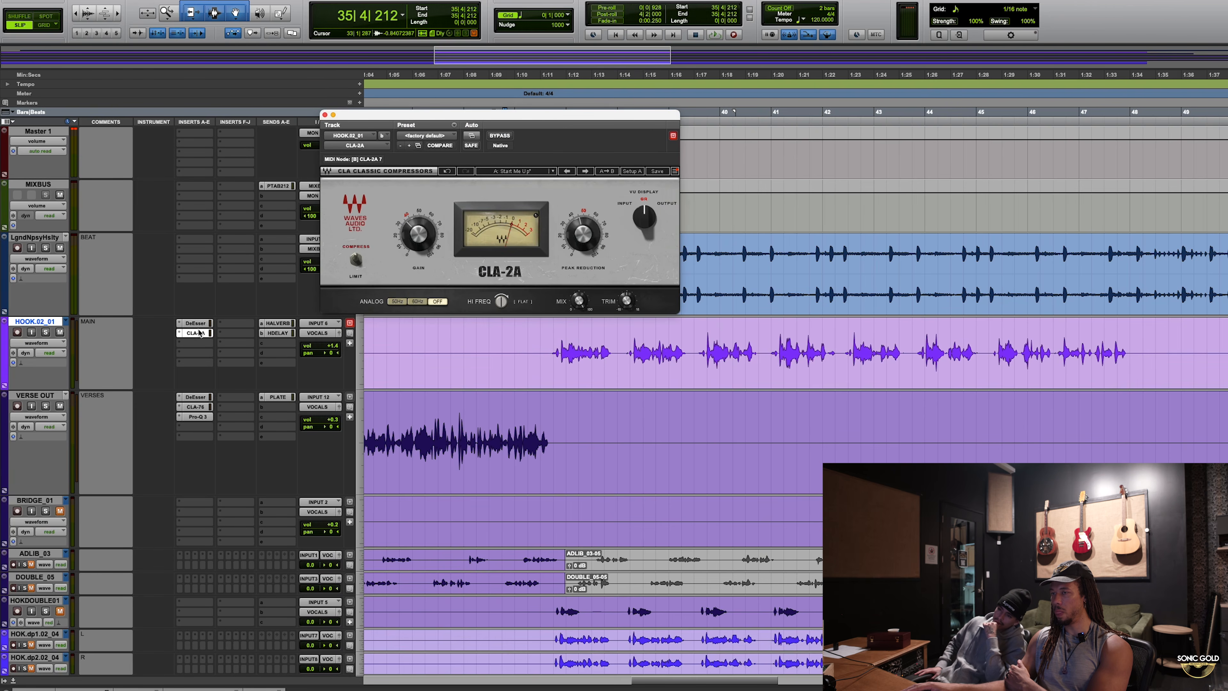
left_click(195, 323)
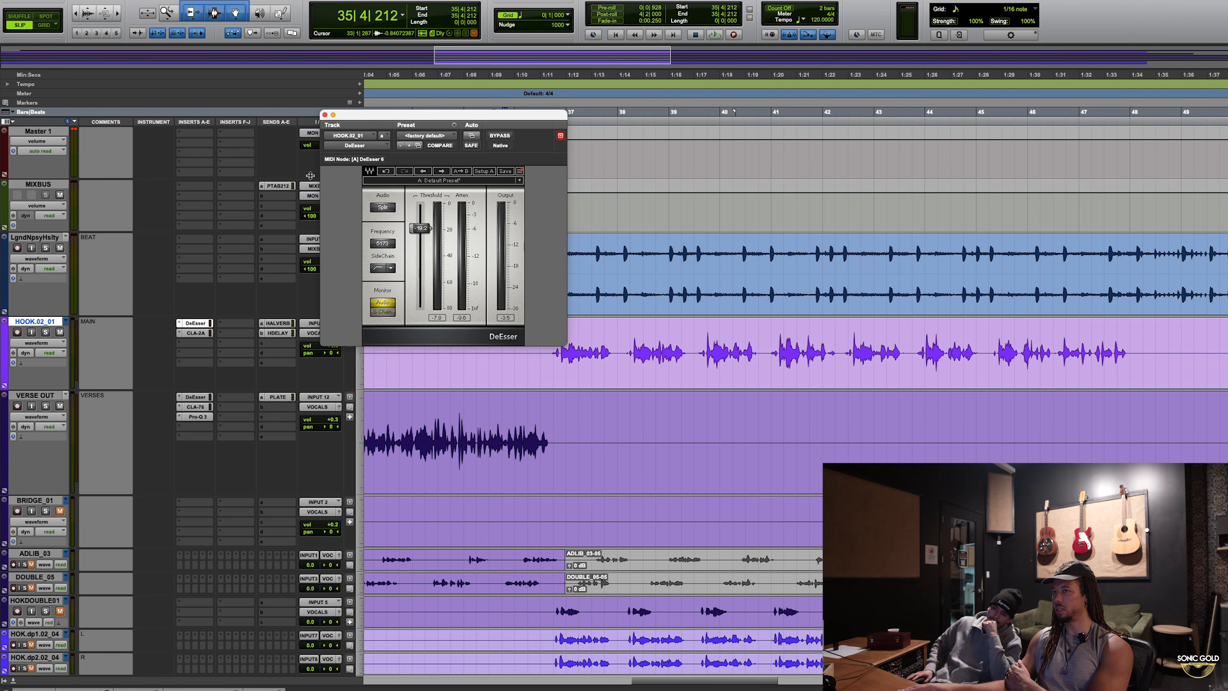
left_click(324, 116)
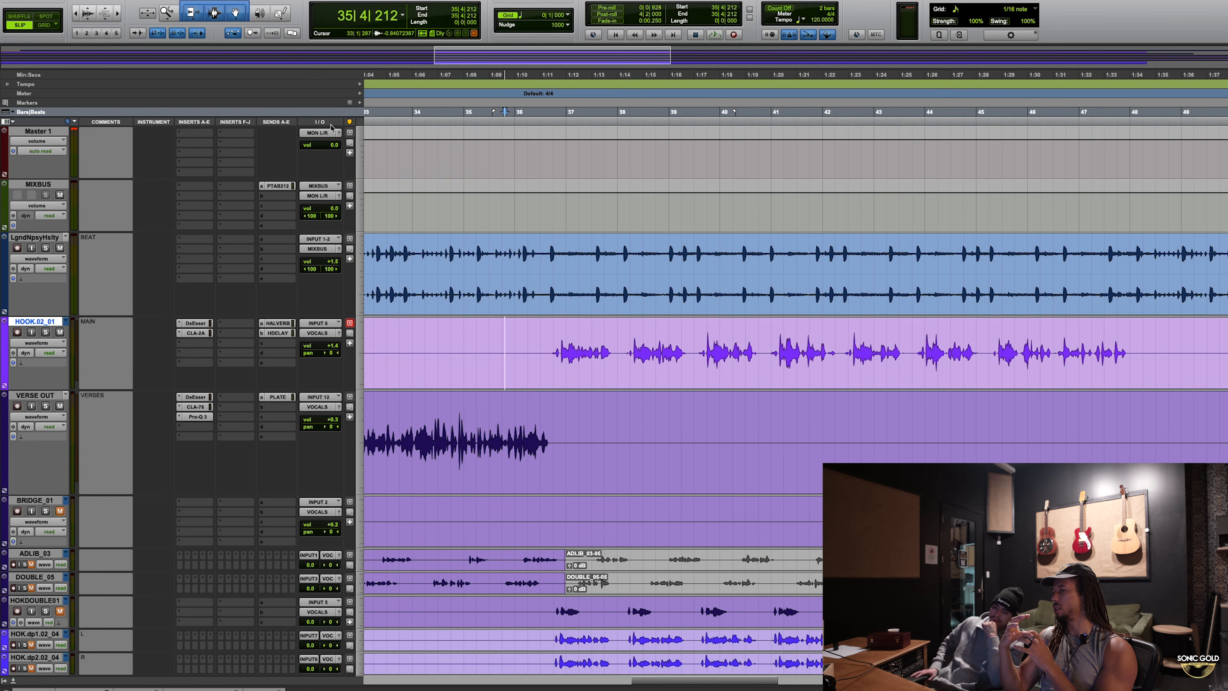
Insert the Fresh Air (mono) plug-in after the CLA-2A on the HOOK.02_01 track
left_click_drag(561, 344, 701, 318)
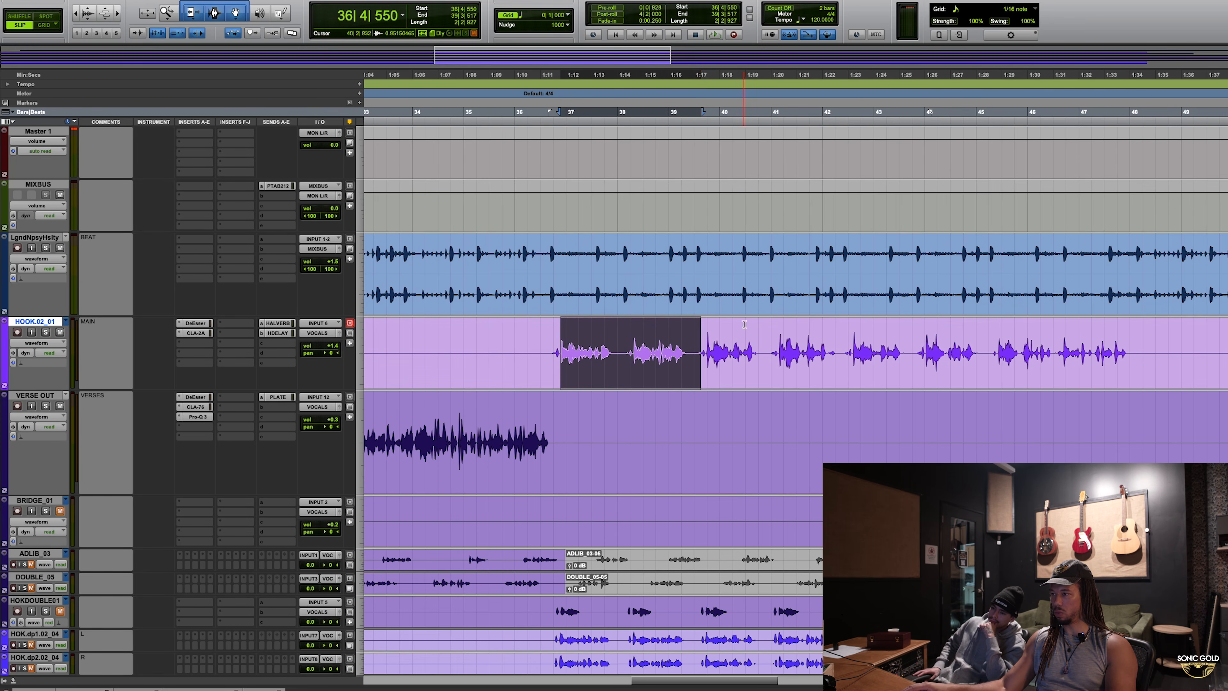
left_click(734, 353)
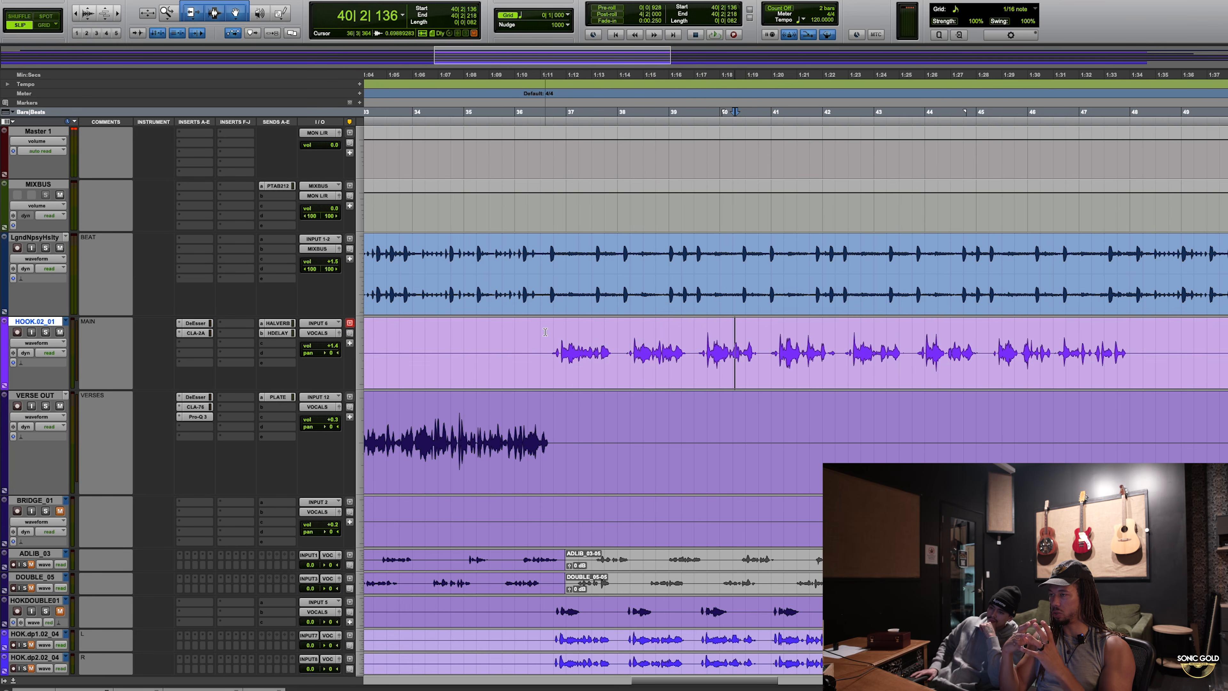
left_click(179, 345)
mouse_move(211, 343)
mouse_move(295, 402)
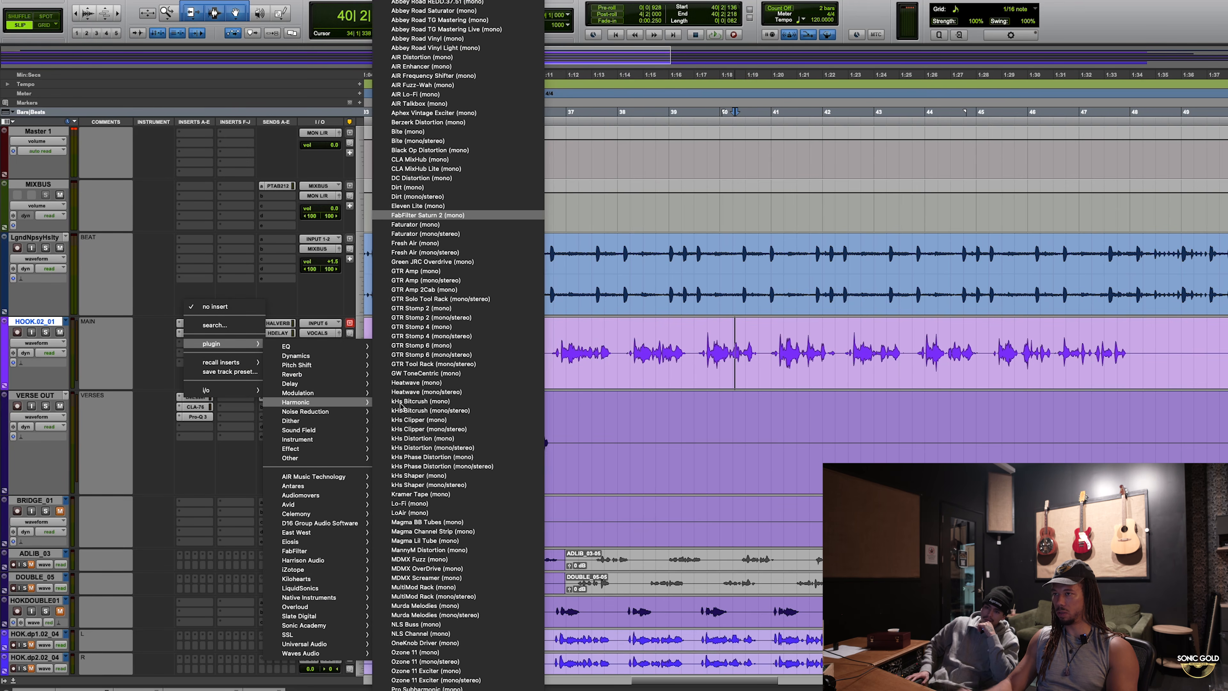
left_click(440, 244)
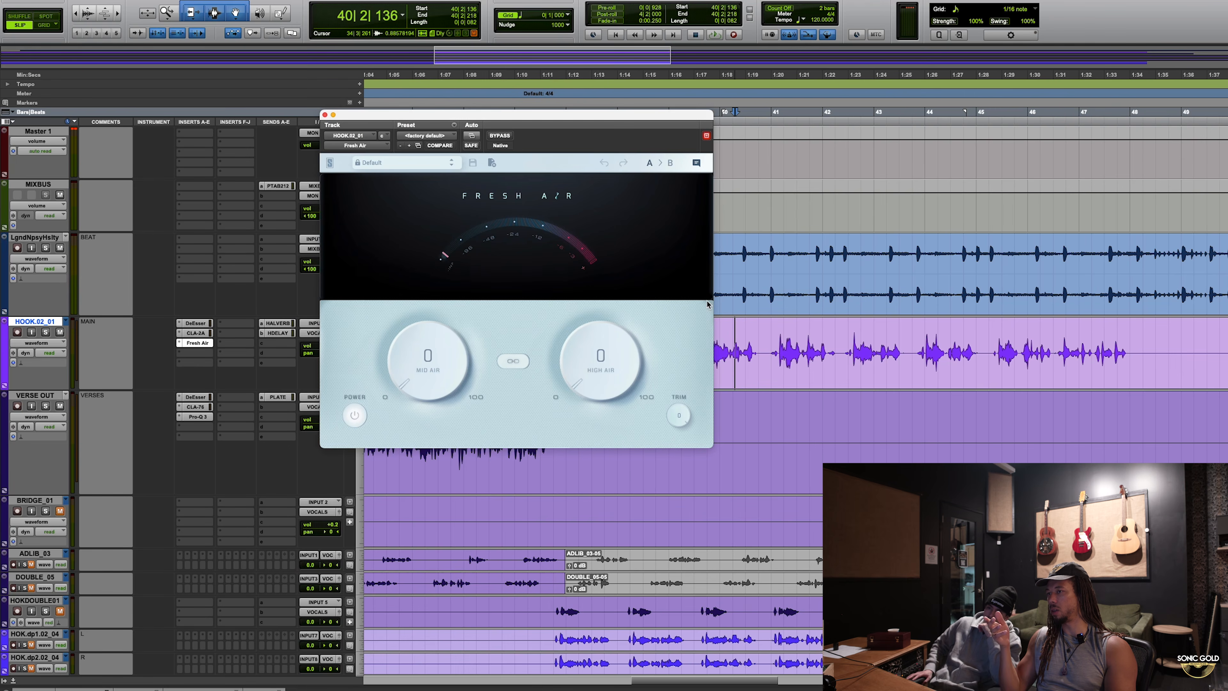
Solo the HOOK.02_01 track and play the hook from about bar 38, with the Fresh Air window moved aside
left_click_drag(606, 378, 603, 421)
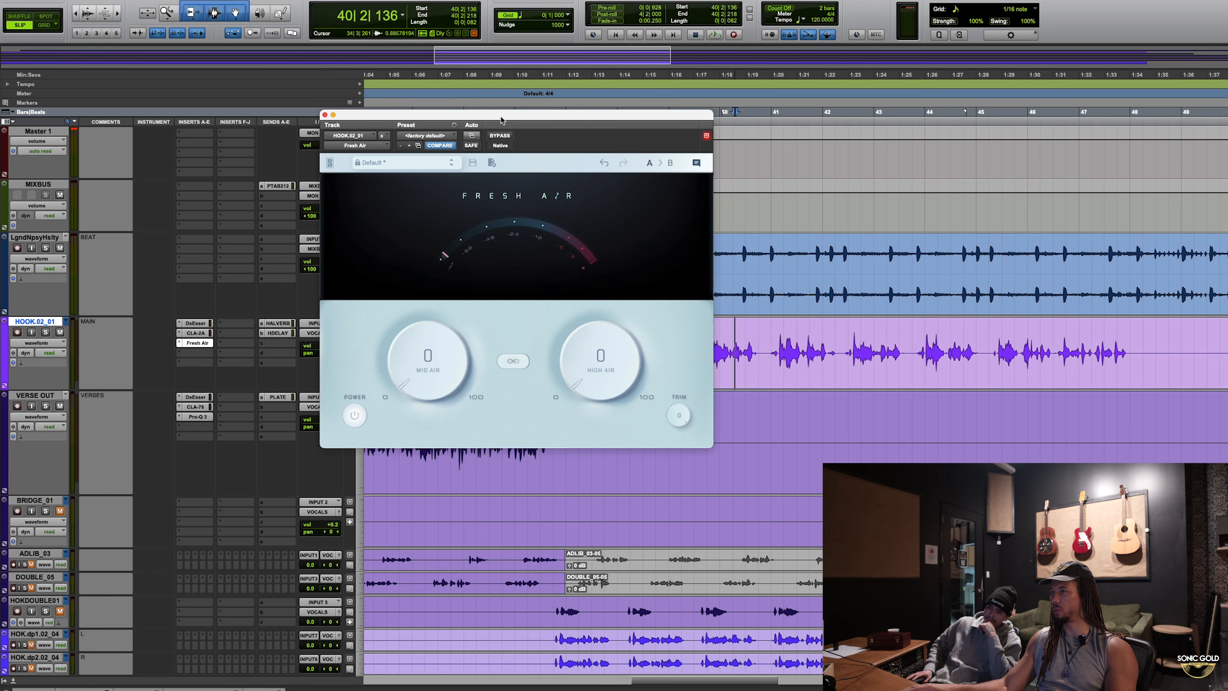
left_click_drag(501, 120, 378, 86)
left_click(46, 332)
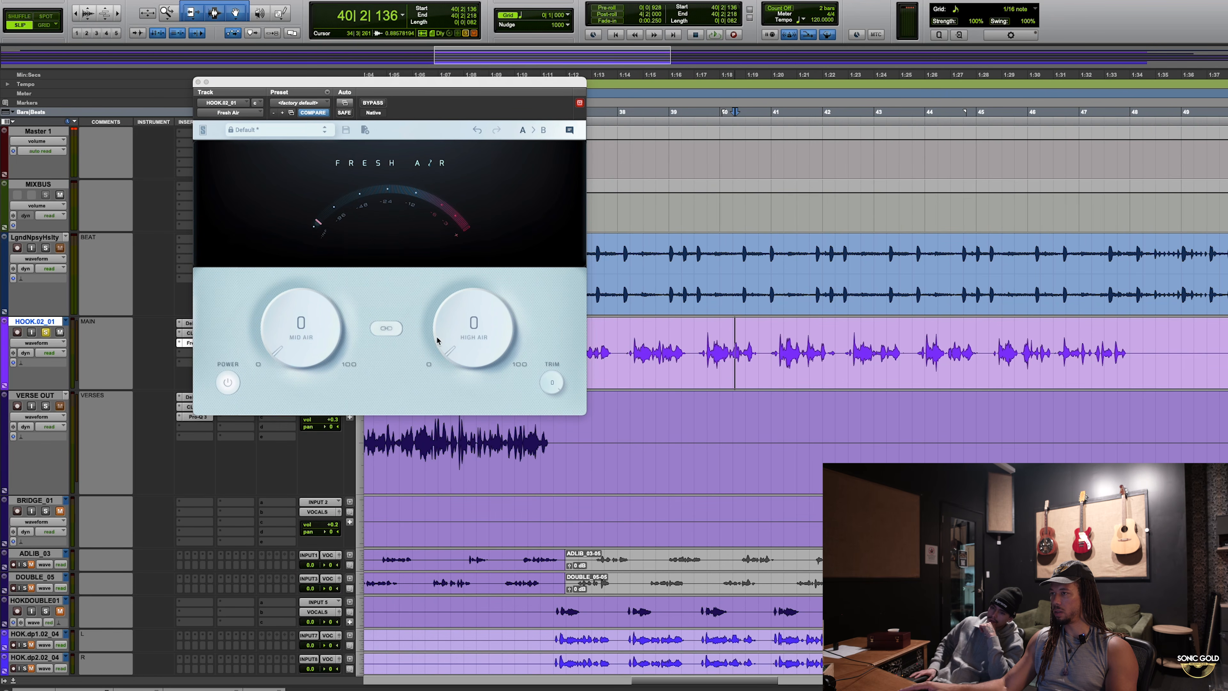
left_click(628, 335)
key("space")
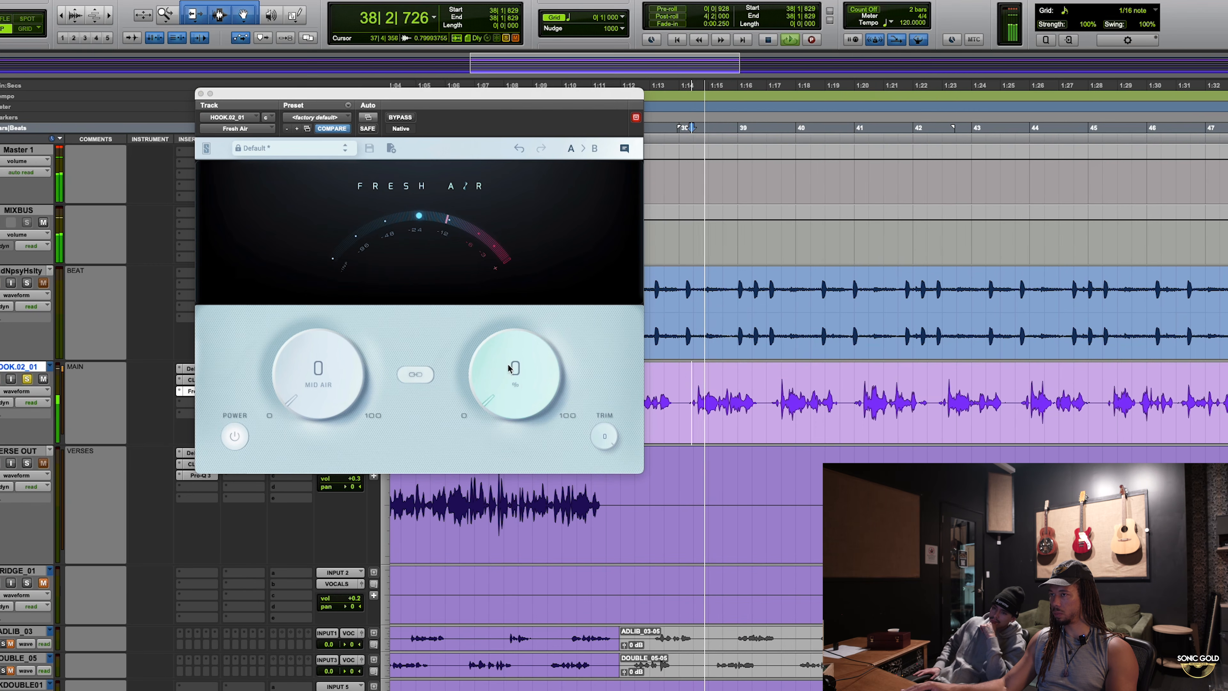
Raise Fresh Air's High Air to 30 during playback and compare the soloed vocal with the plug-in bypassed and active
left_click_drag(482, 339, 496, 296)
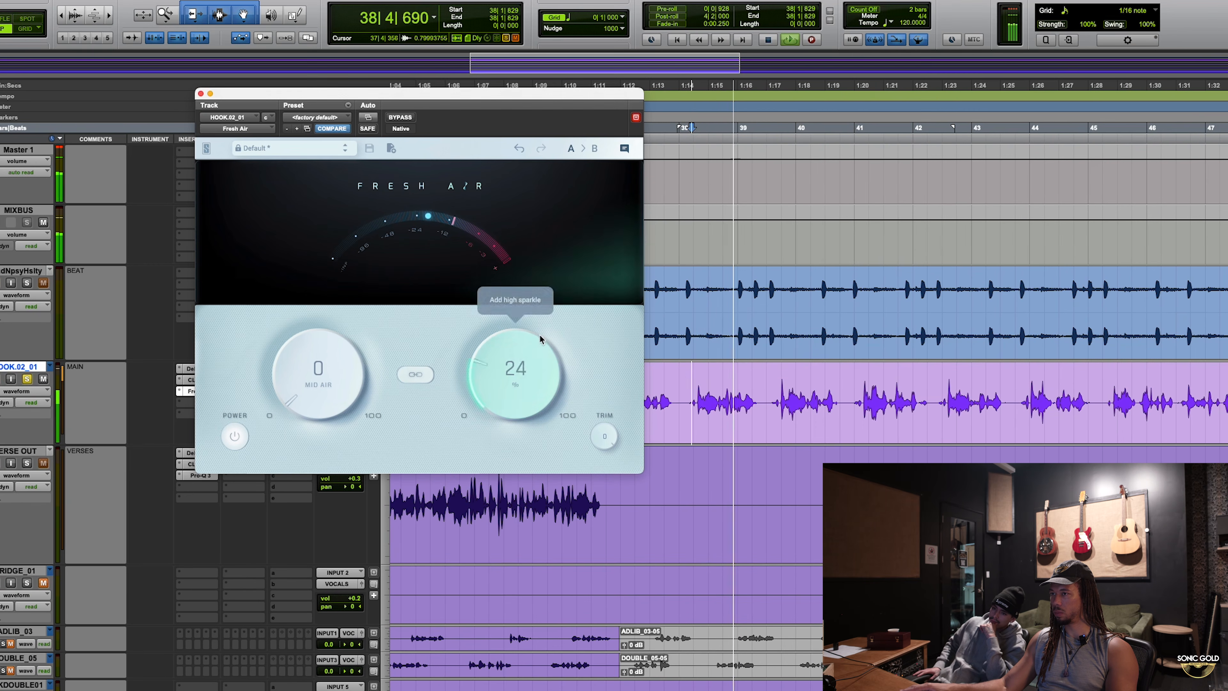
left_click_drag(540, 339, 541, 331)
left_click(399, 117)
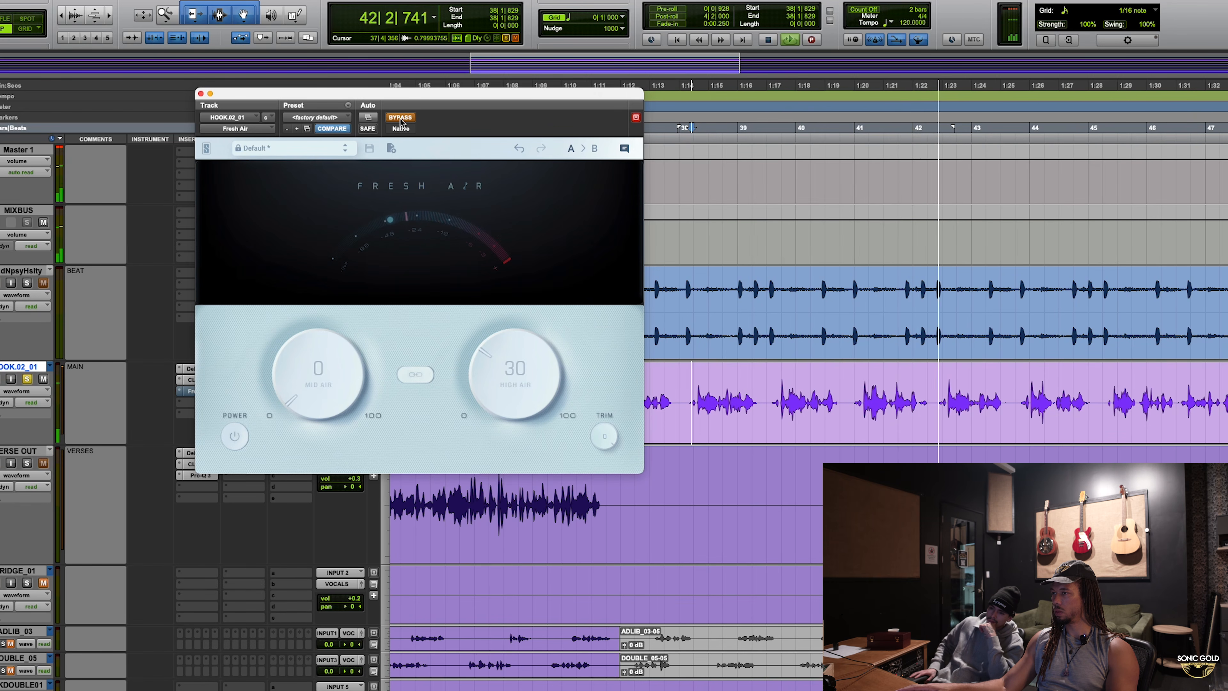
left_click(399, 118)
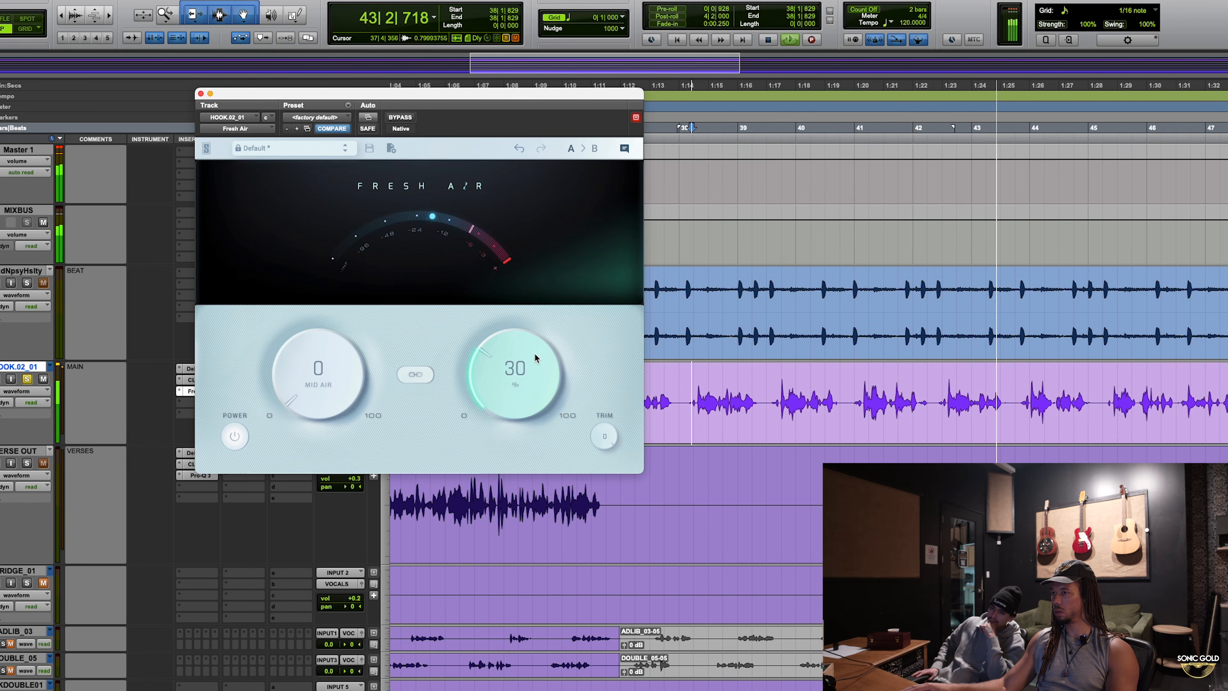
Lower Fresh Air's High Air to 26, stop playback and close the plug-in
left_click_drag(534, 353, 530, 360)
key("space")
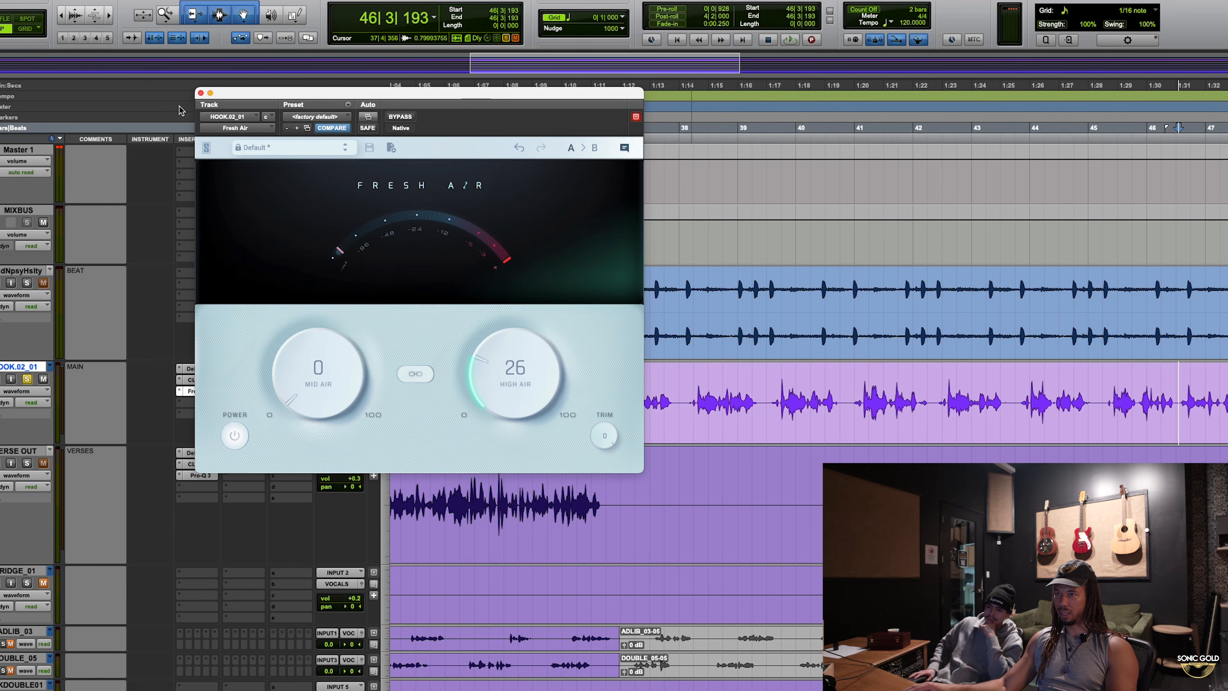
left_click(200, 93)
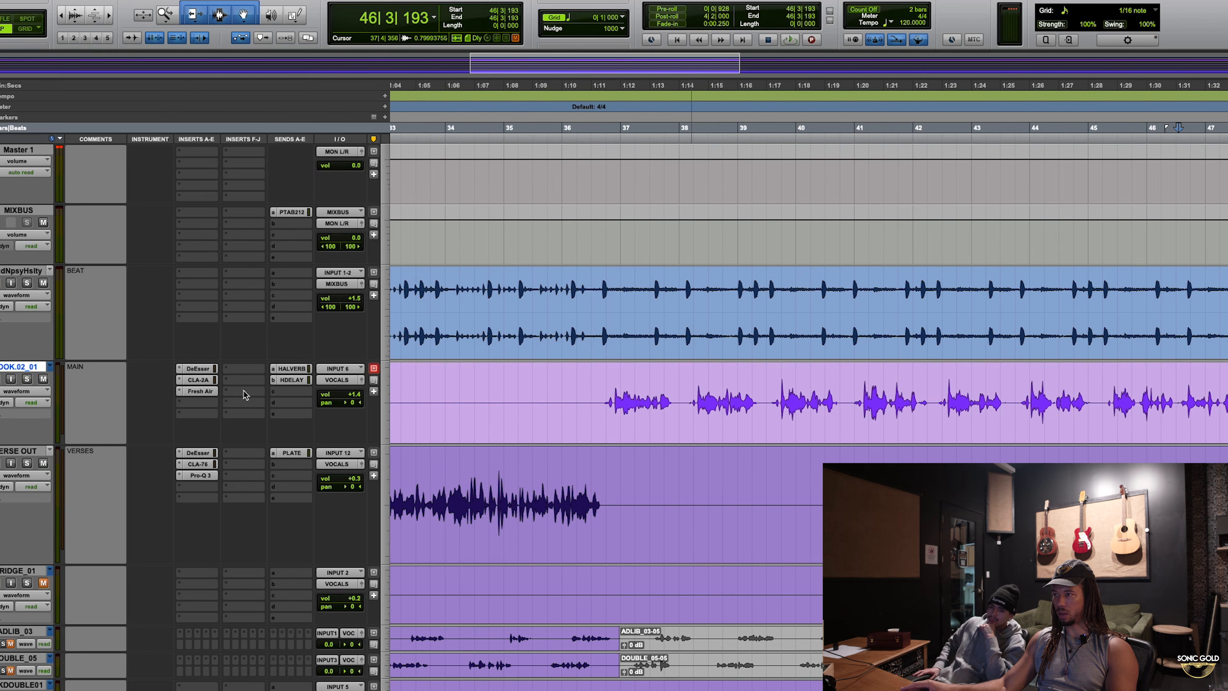
Play the unsoloed hook vocal with the beat twice, starting before its first phrase
left_click(568, 381)
key("space")
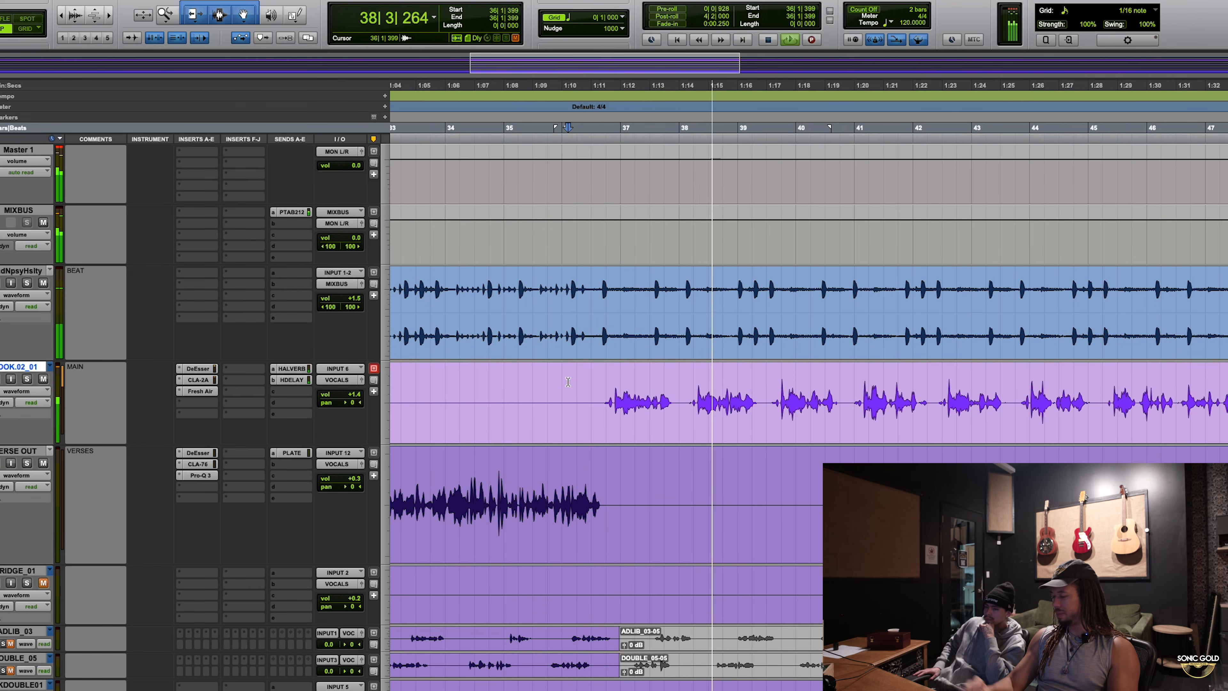
key("space")
left_click(472, 339)
key("space")
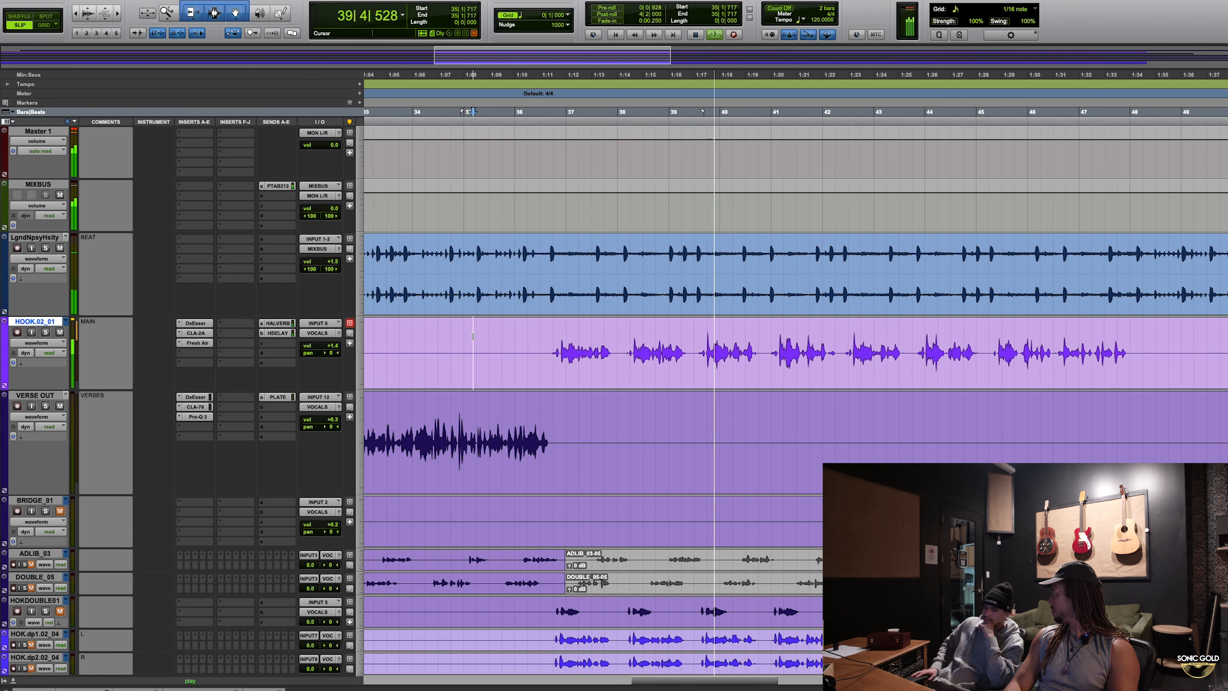
key("space")
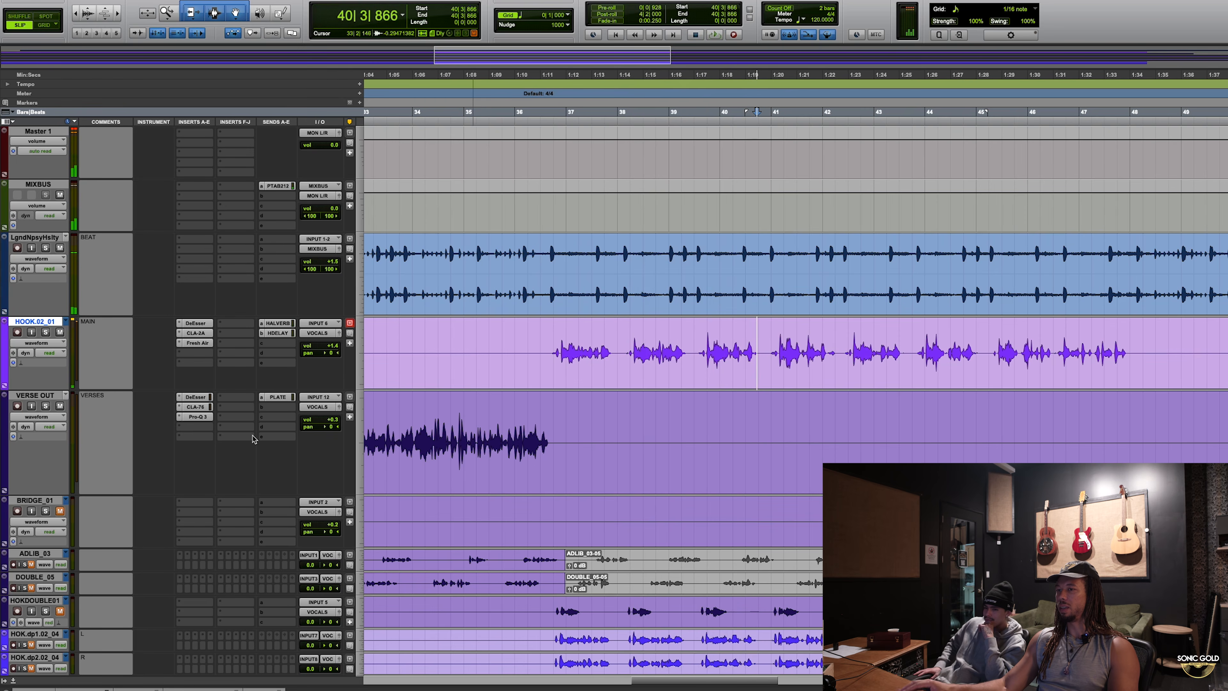
Play the hook from bar 40 with the CLA-2A window open, comparing all HOOK.02_01 inserts bypassed and active
left_click(201, 335)
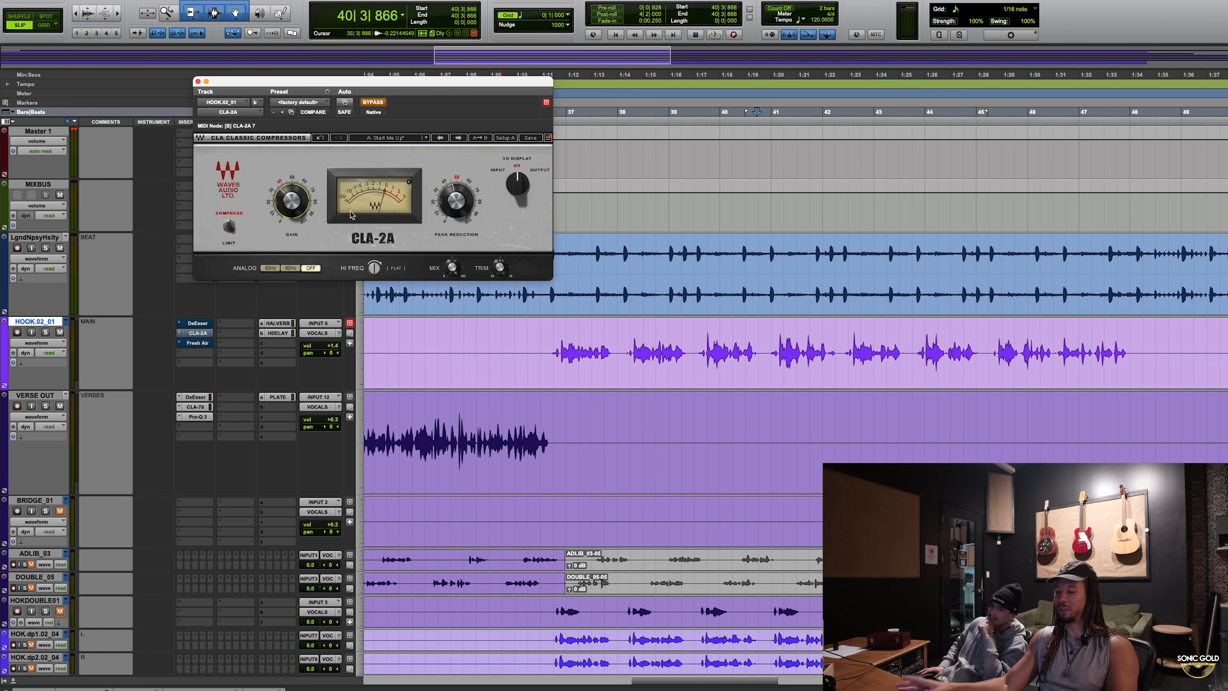
key("space")
mouse_move(300, 211)
key("shift+a")
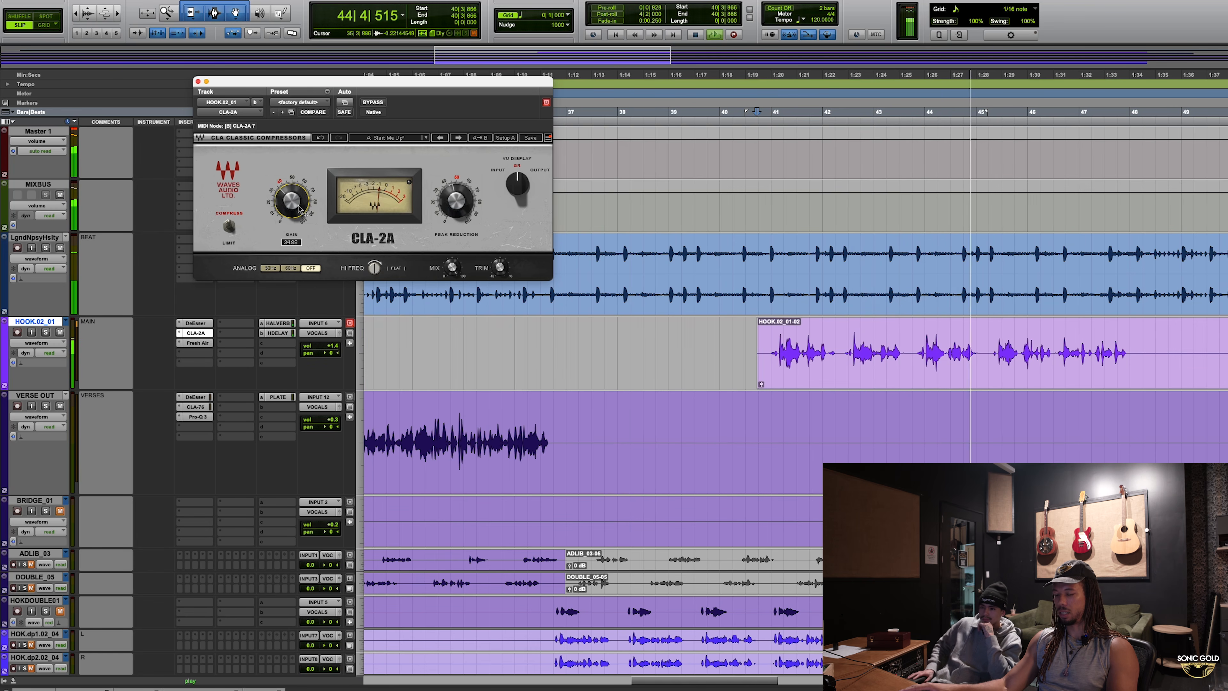
key("shift+a")
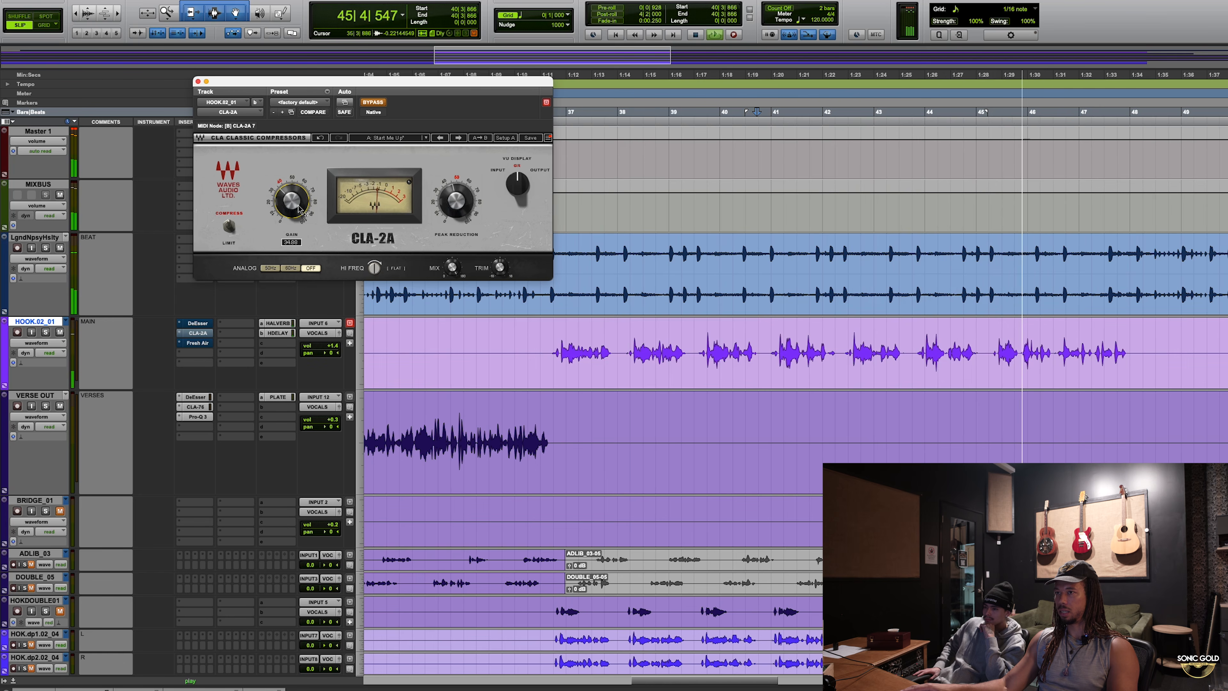
key("shift+a")
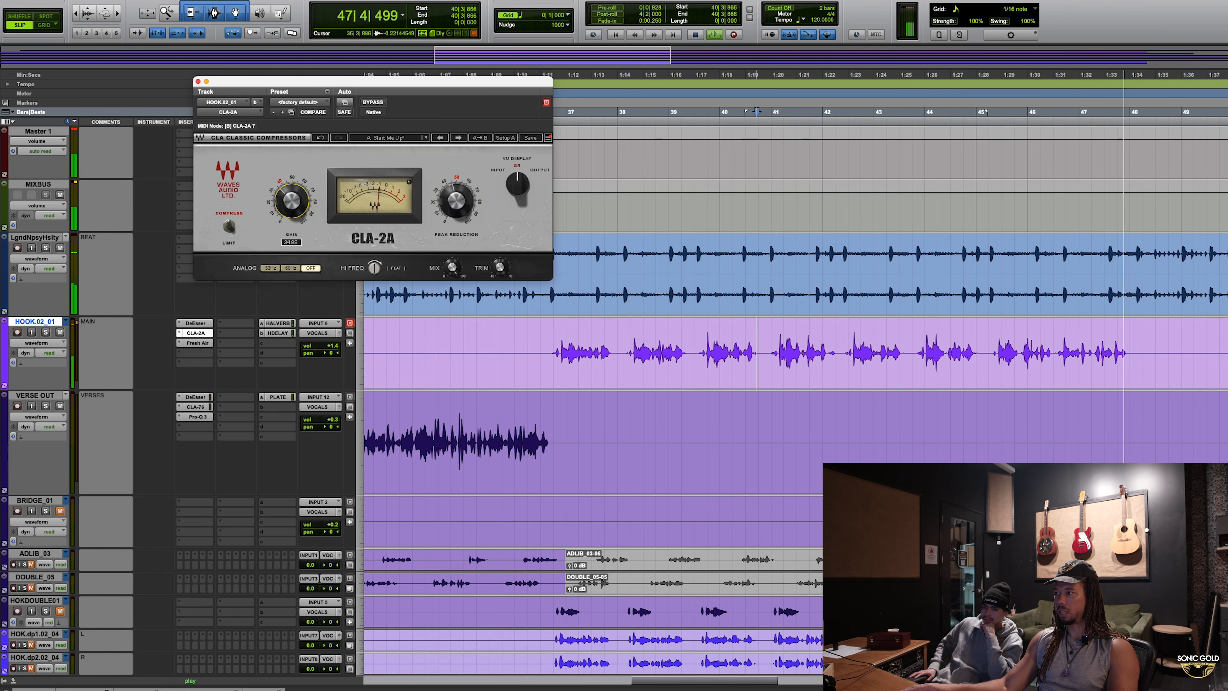
left_click(196, 81)
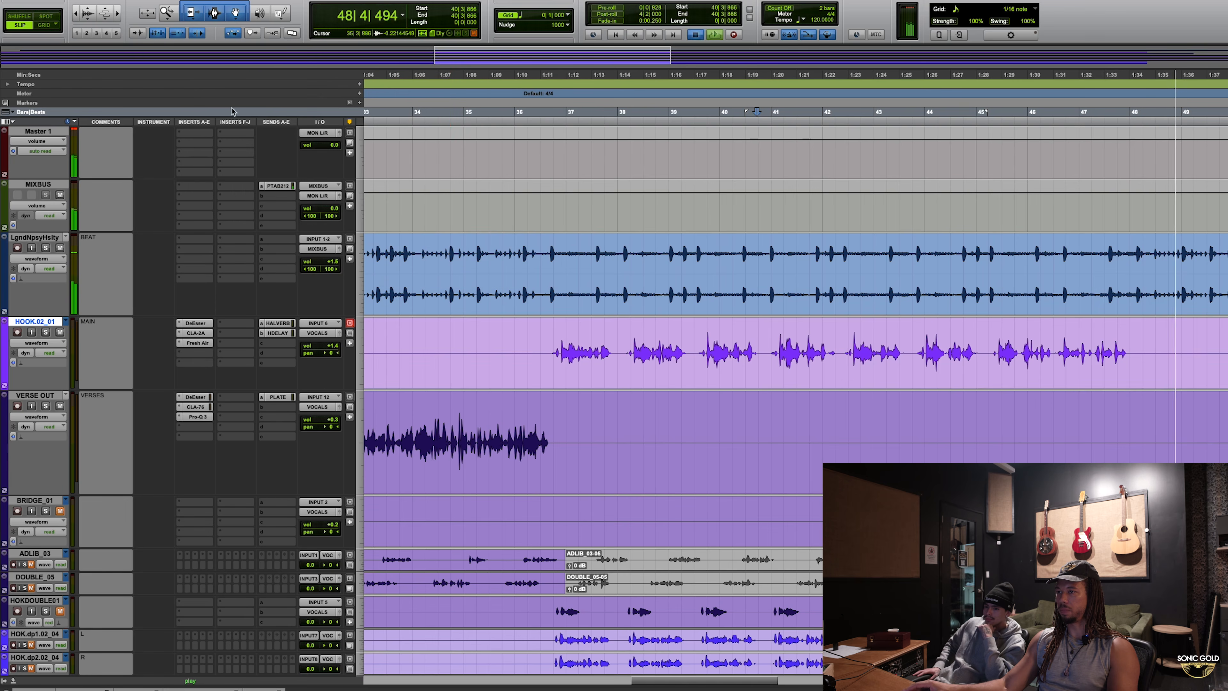
Replay the hook from bar 34 and insert the Doubler2 plug-in after Fresh Air on HOOK.02_01
left_click(450, 330)
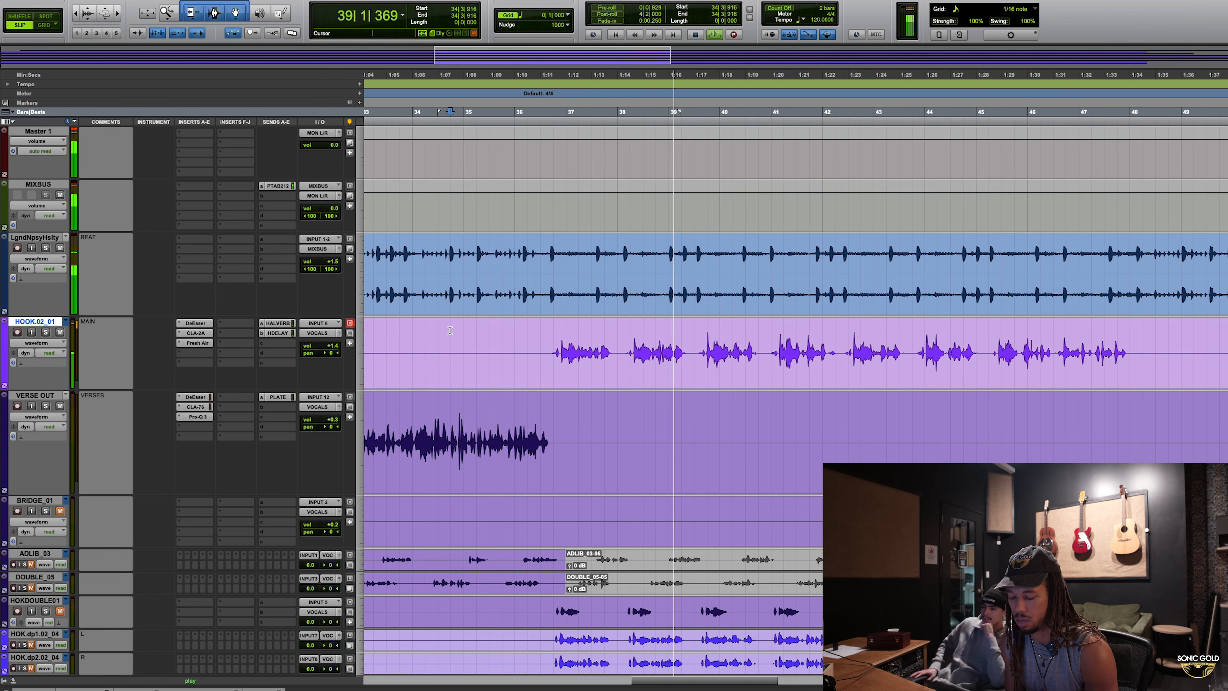
key("space")
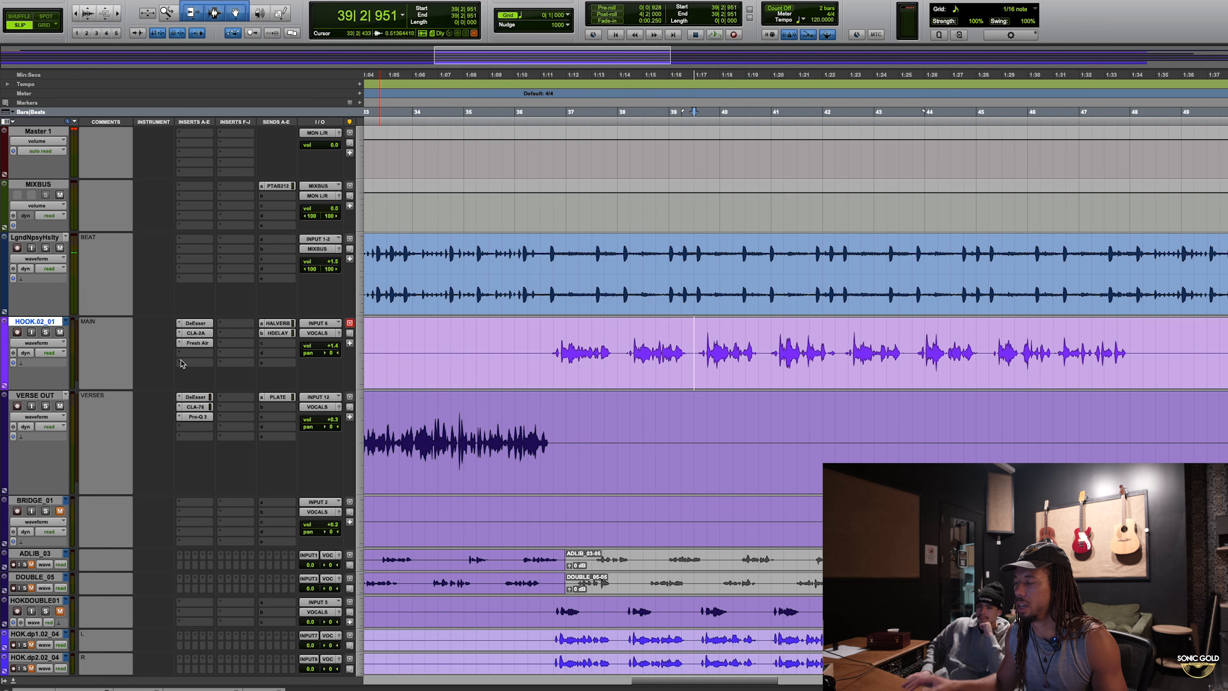
left_click(192, 356)
mouse_move(194, 354)
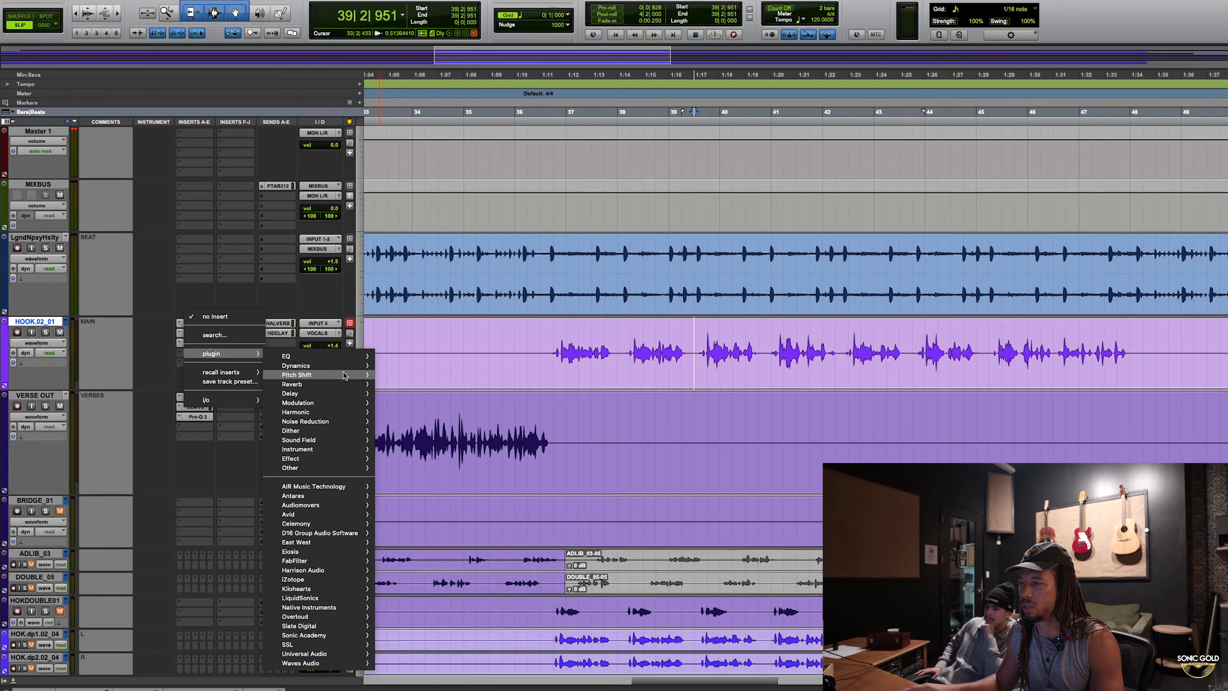
left_click(201, 353)
left_click(199, 353)
mouse_move(211, 354)
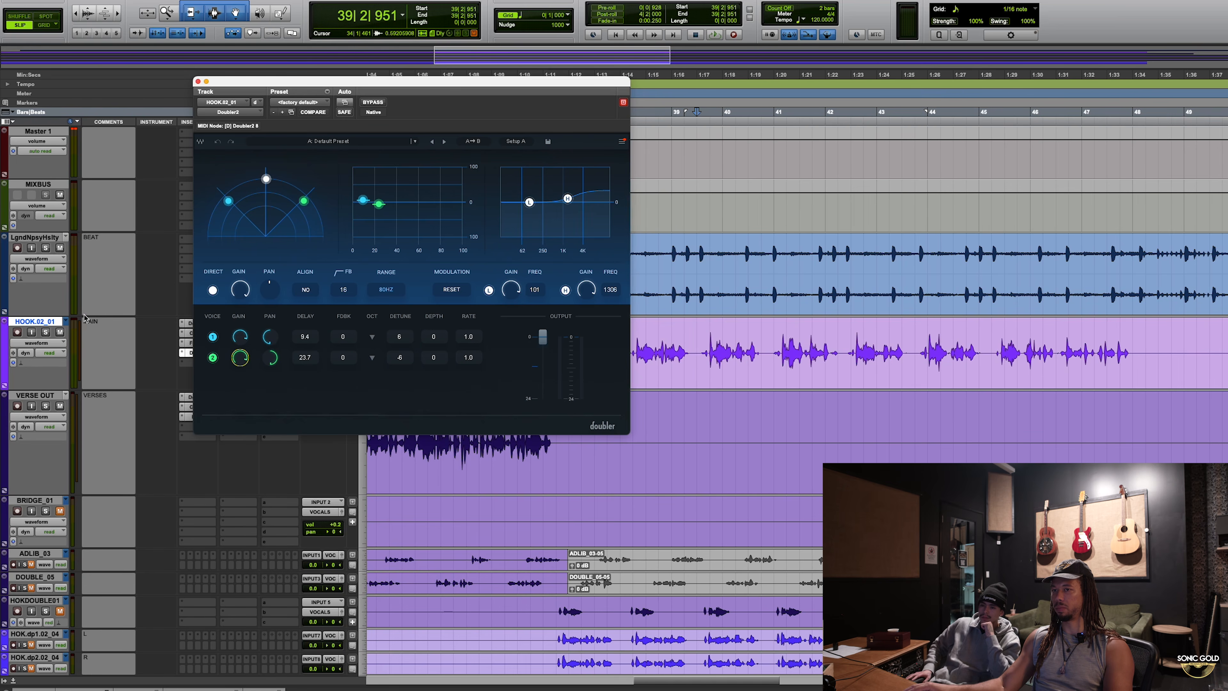
Solo the HOOK.02_01 track and compare the hook with Doubler2 active and bypassed
left_click(47, 332)
key("space")
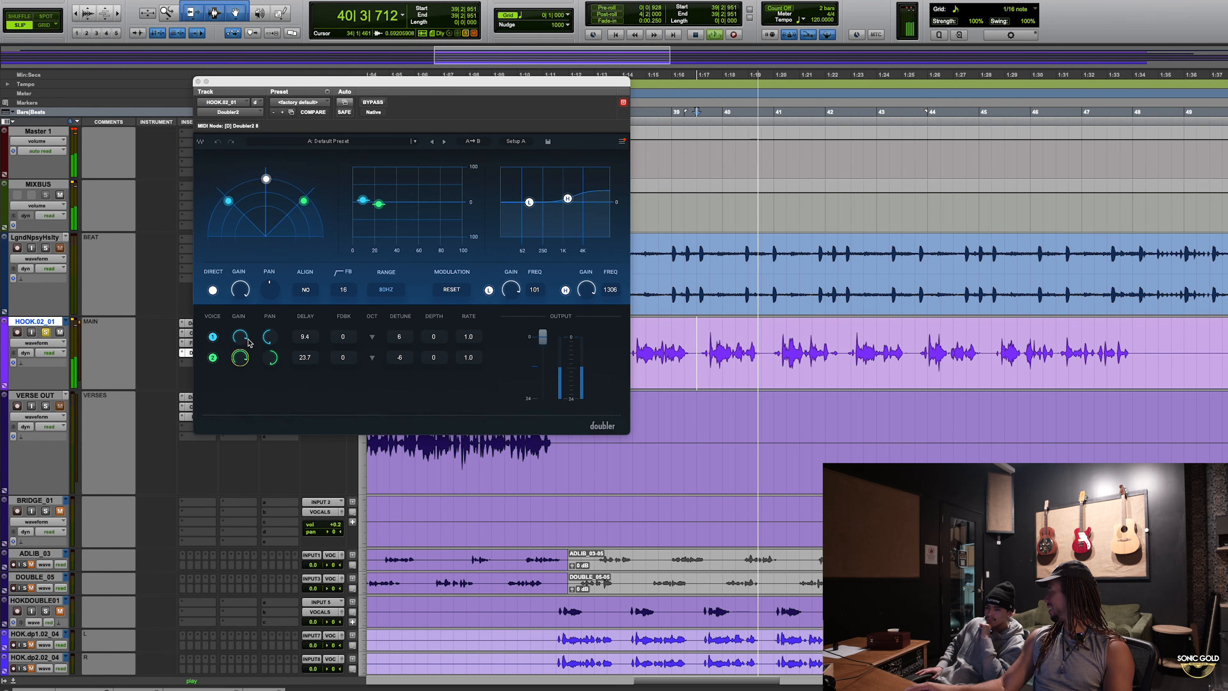
key("space")
left_click(374, 103)
key("space")
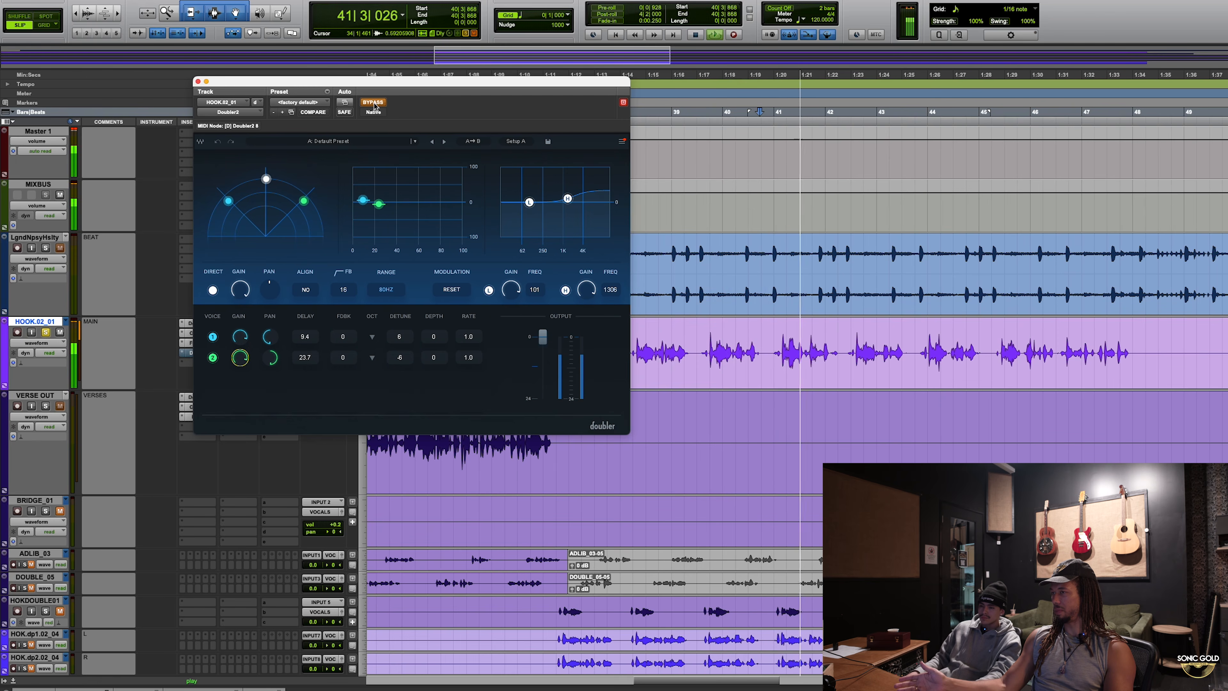
Reactivate Doubler2 on HOOK.02_01, stop playback and lower the gain of both doubled voices to nearly silent
left_click(373, 103)
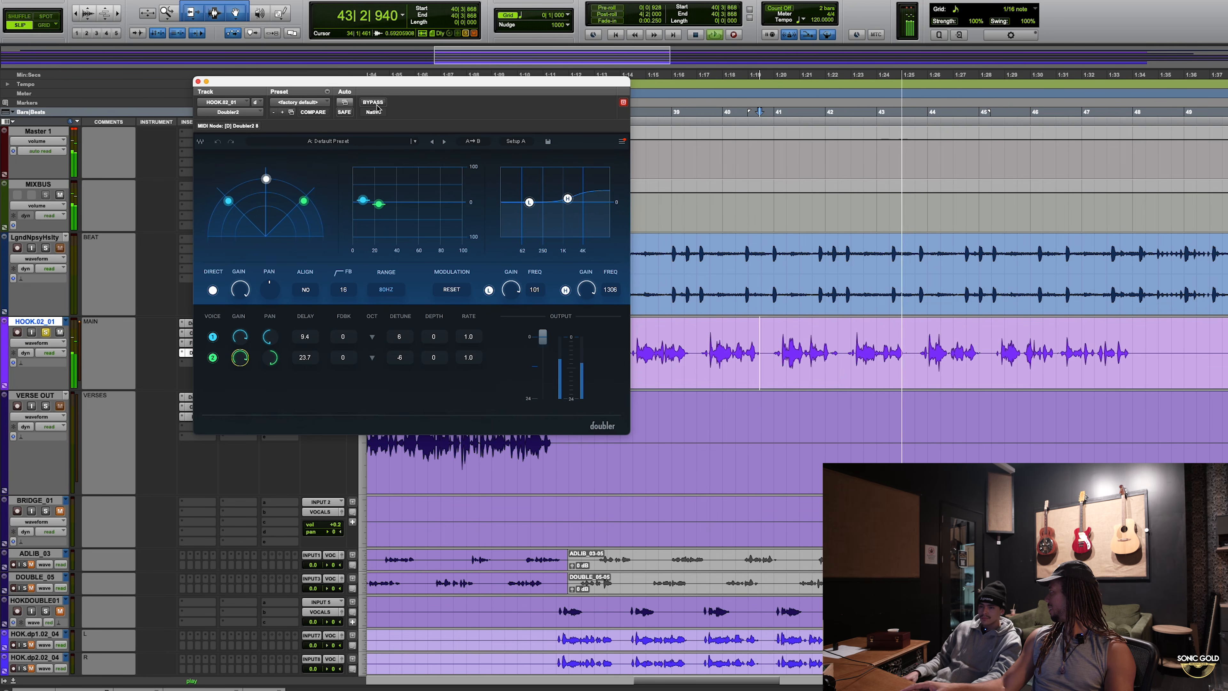
key("space")
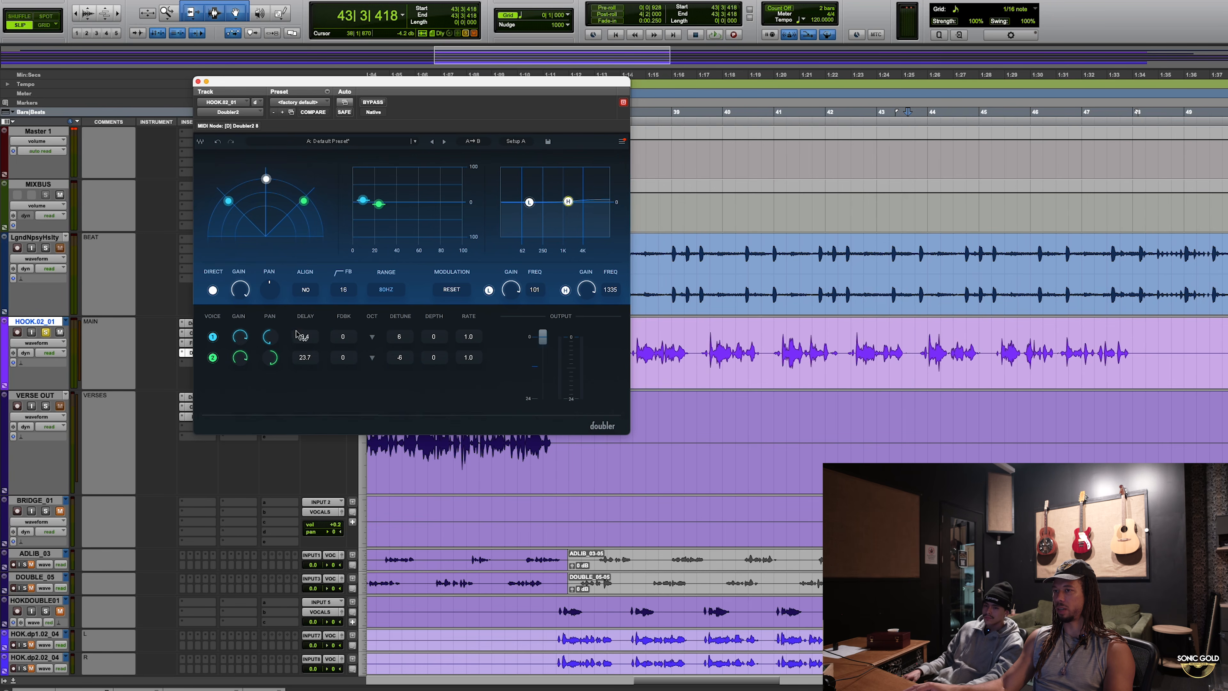
key("super+shift+s")
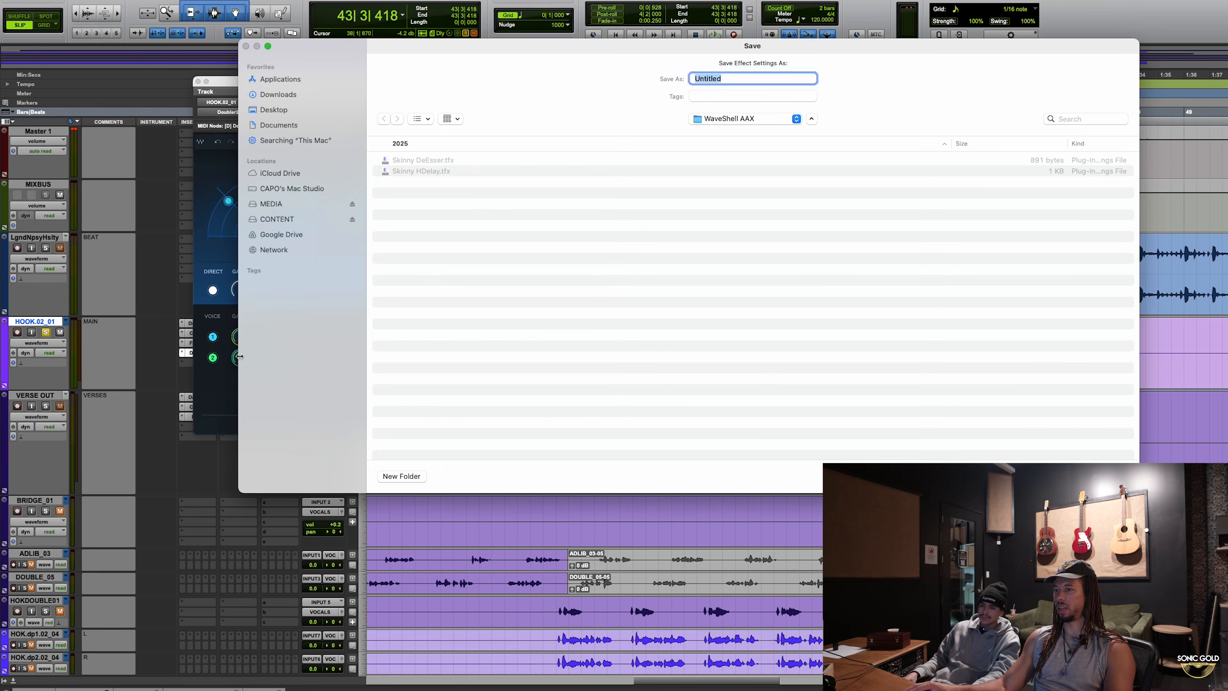
key("Escape")
left_click_drag(252, 329, 252, 348)
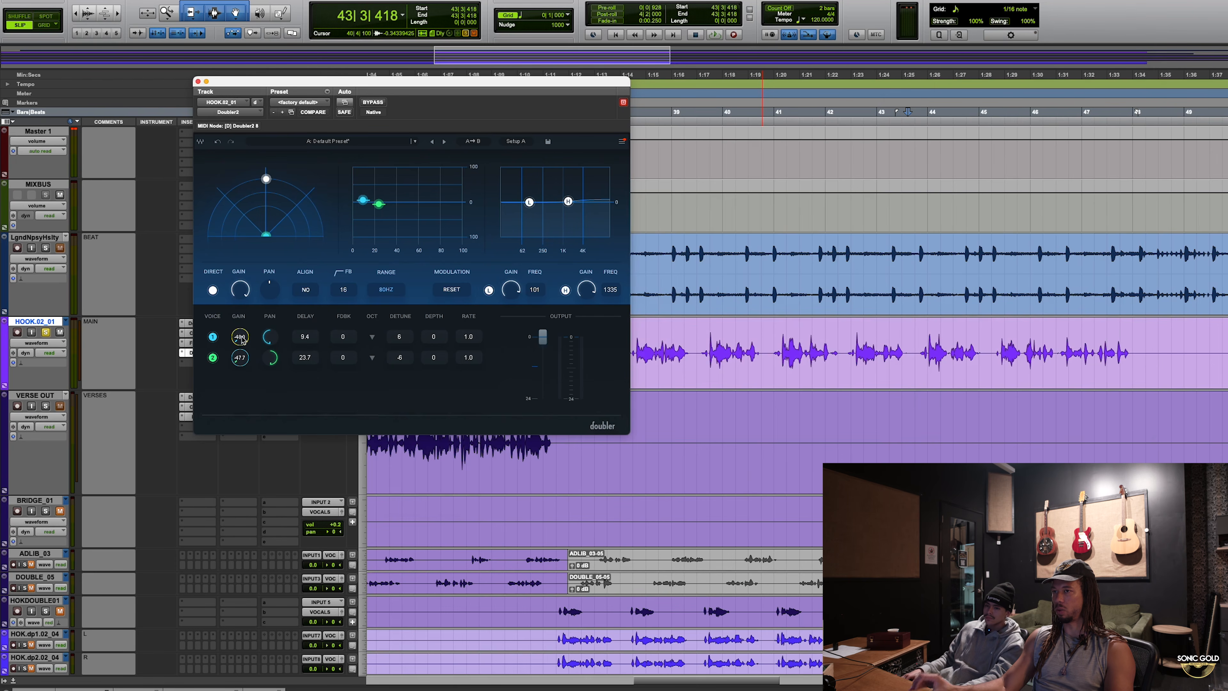
Play the hook from just before its first phrase, and solo the beat track alongside HOOK.02_01
left_click_drag(312, 88, 215, 96)
left_click(557, 353)
key("space")
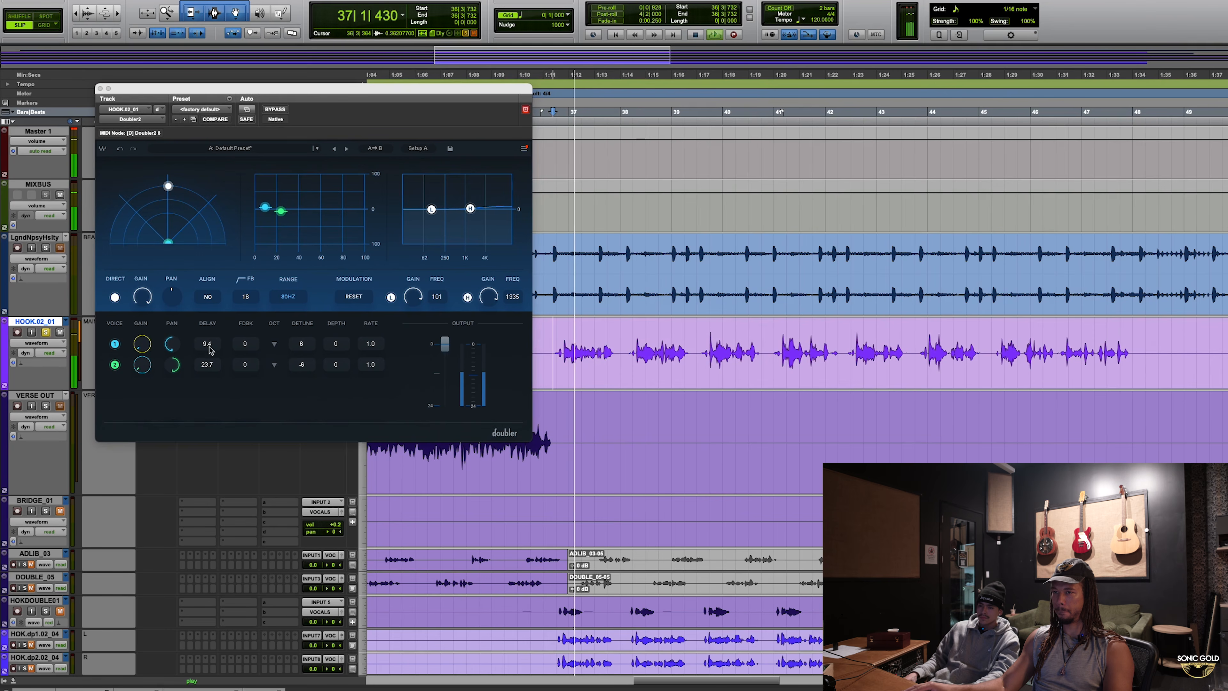
left_click(142, 345)
key("space")
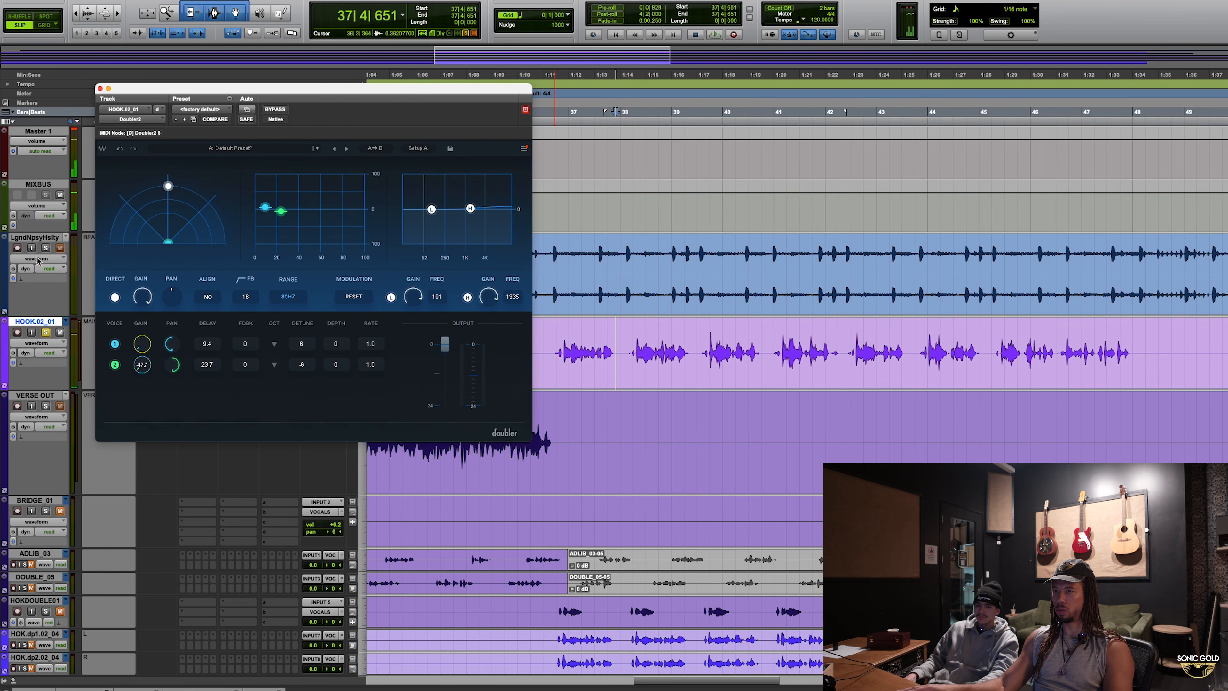
left_click(46, 248)
key("space")
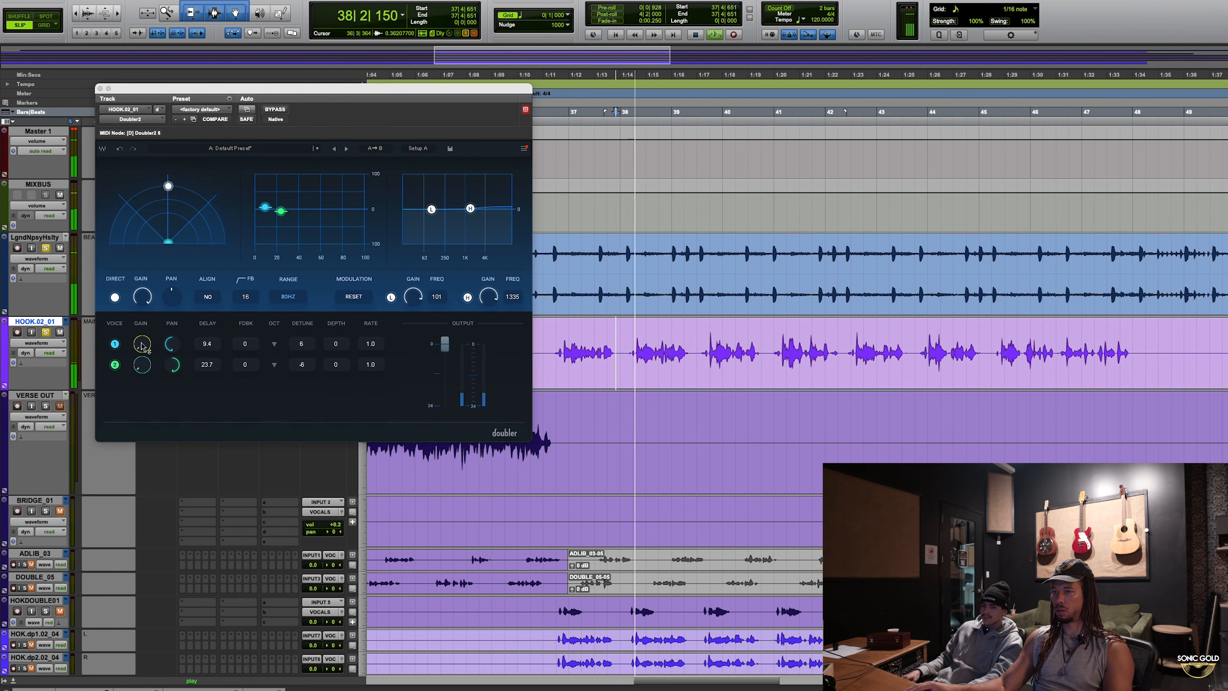
Raise the gain of both Doubler2 voices during playback and compare the result with the effect bypassed
left_click_drag(142, 343, 142, 287)
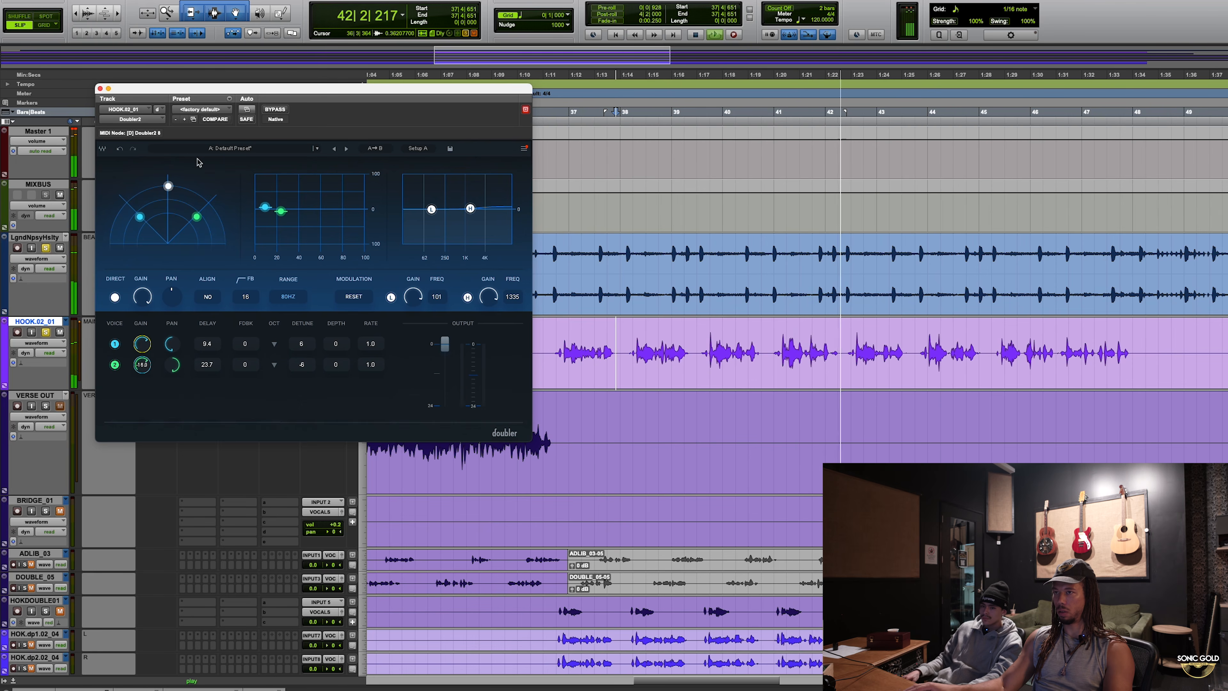
left_click(273, 110)
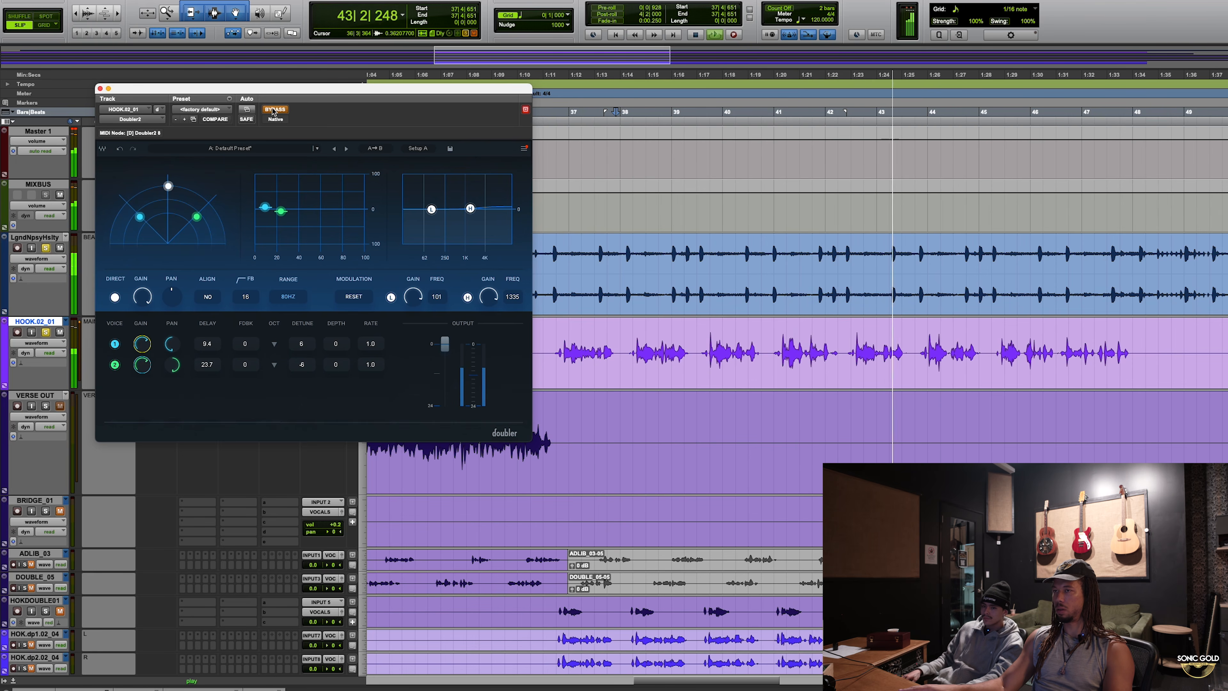
left_click(274, 109)
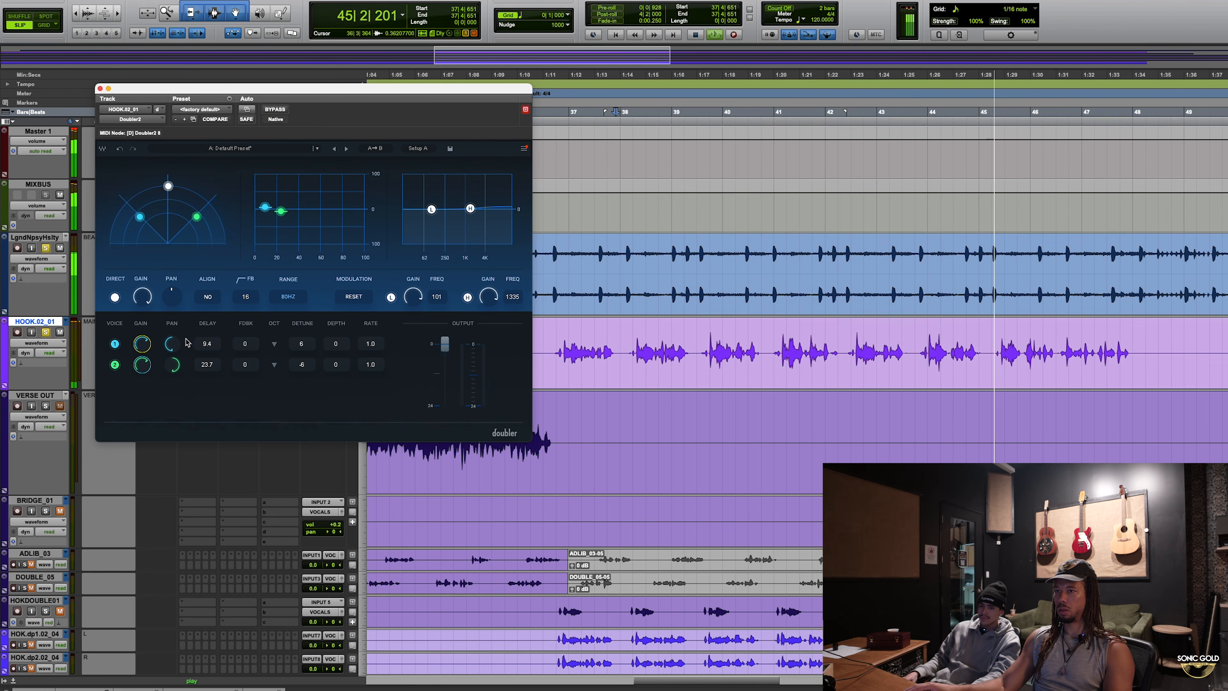
Narrow the panning of both Doubler2 voices toward the centre and stop playback
left_click_drag(173, 345, 173, 338)
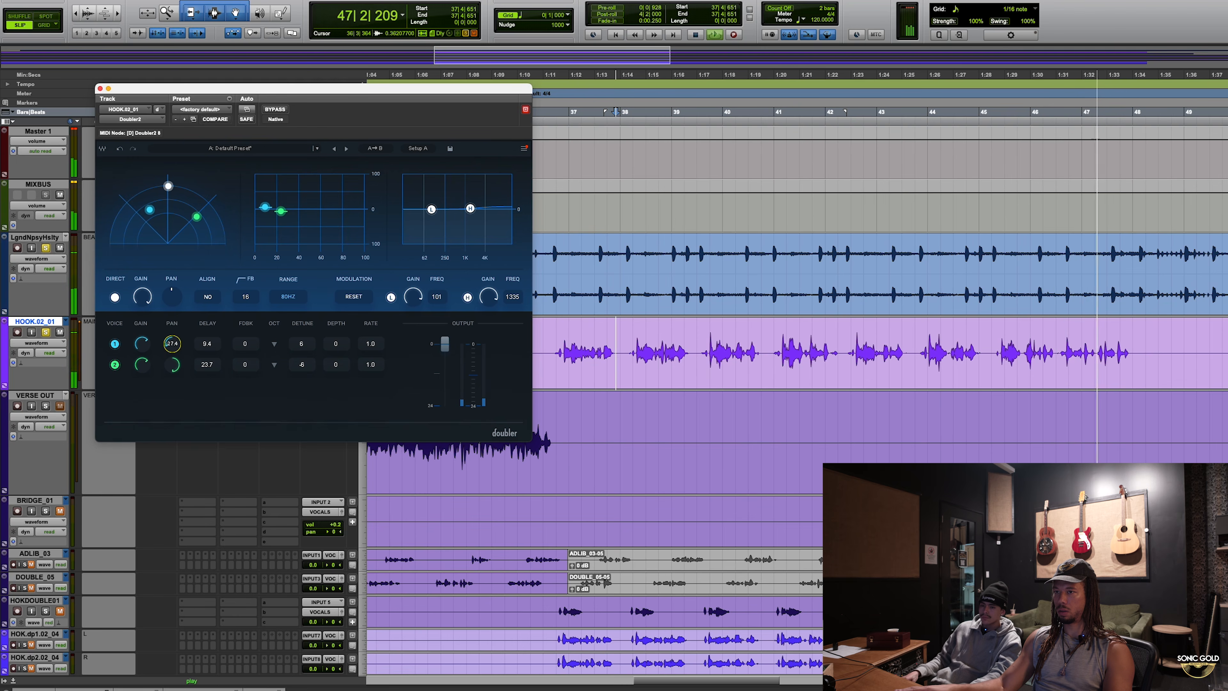
left_click_drag(173, 366, 173, 371)
key("space")
key("space")
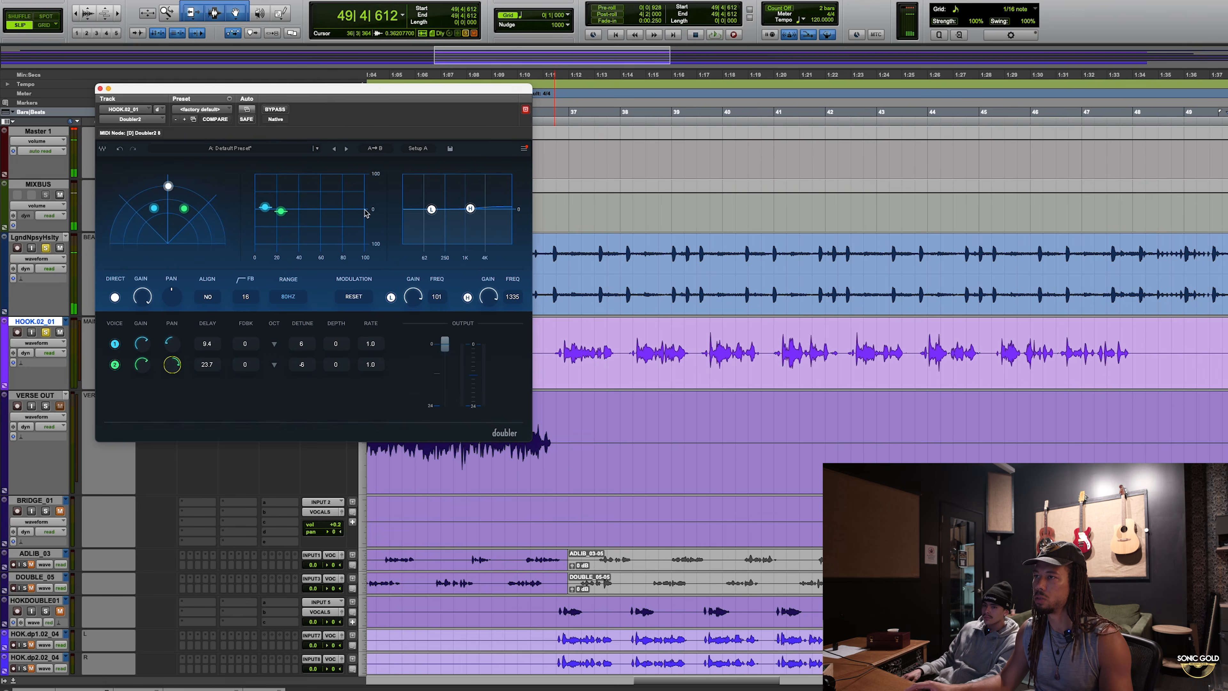
Play the soloed hook and beat from bar 35, comparing Doubler2 bypassed and active
left_click_drag(323, 94, 439, 293)
left_click(500, 127)
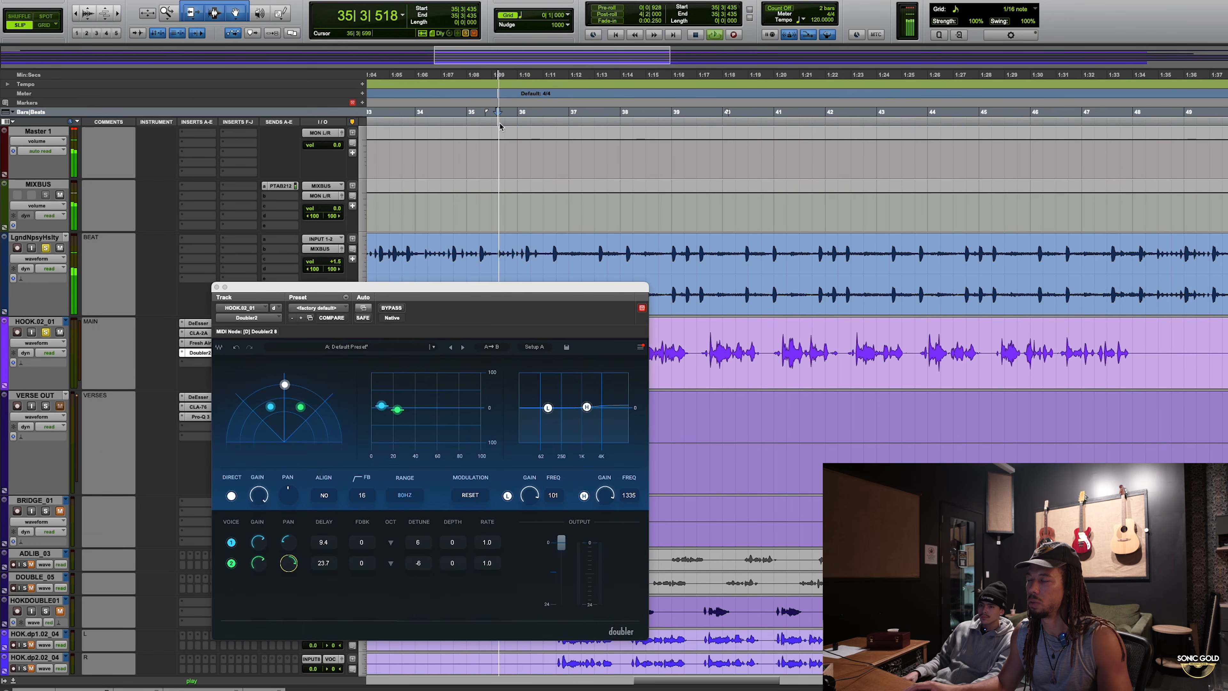
left_click(396, 310)
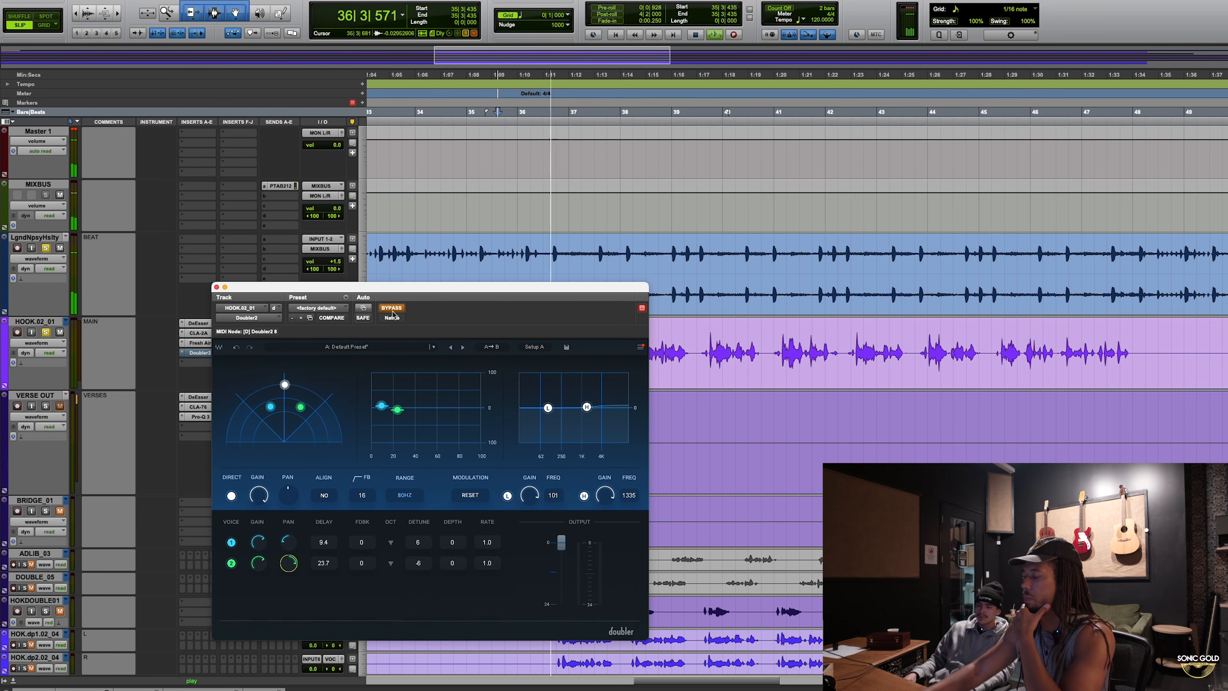
left_click(394, 310)
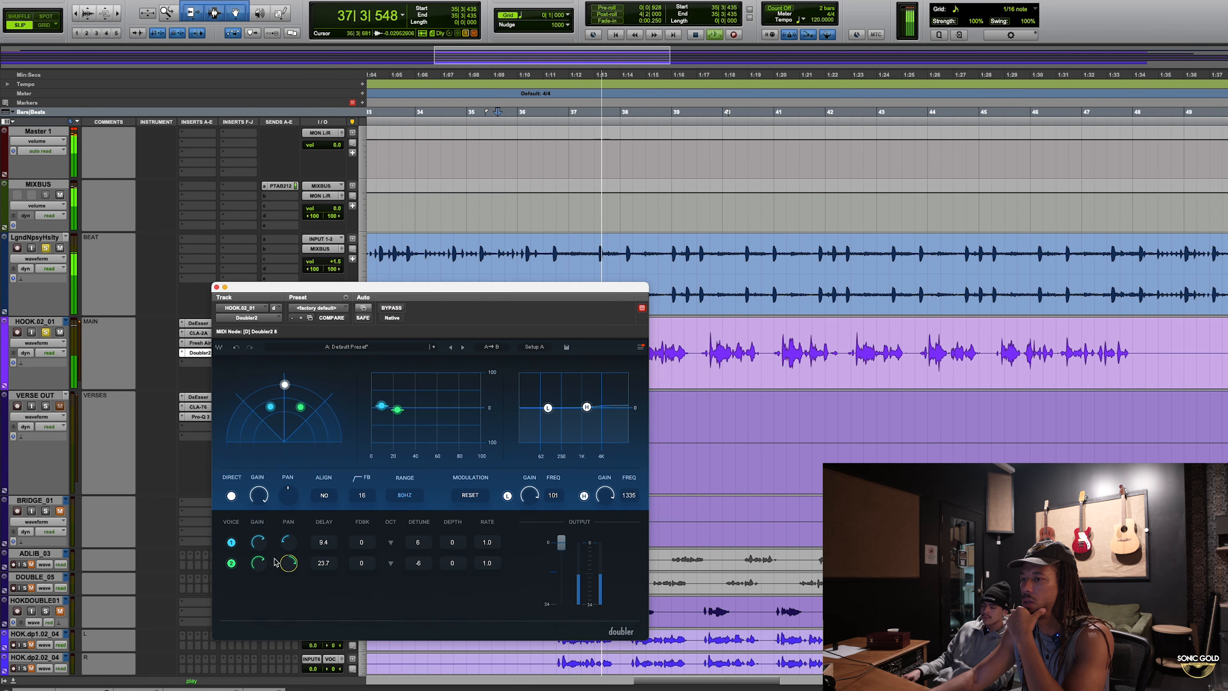
Unsolo the beat track and compare the solo hook vocal with Doubler2 bypassed and active
left_click(46, 245)
left_click(46, 247)
left_click(392, 308)
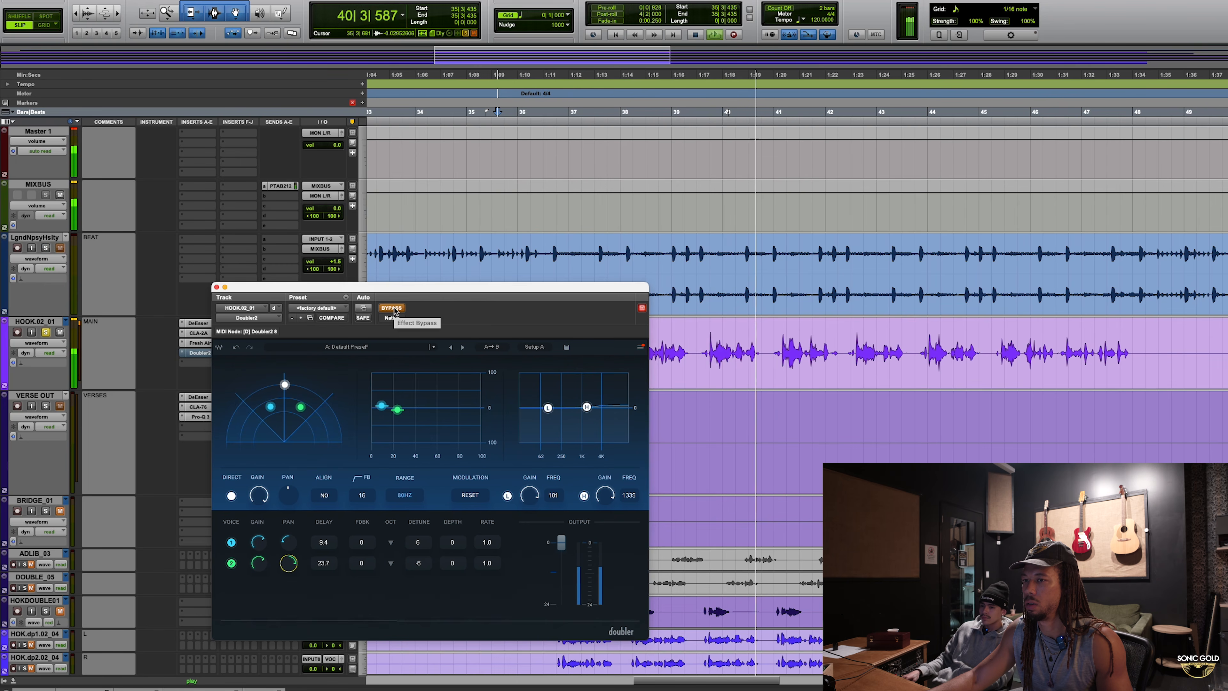
left_click(393, 308)
left_click(563, 546)
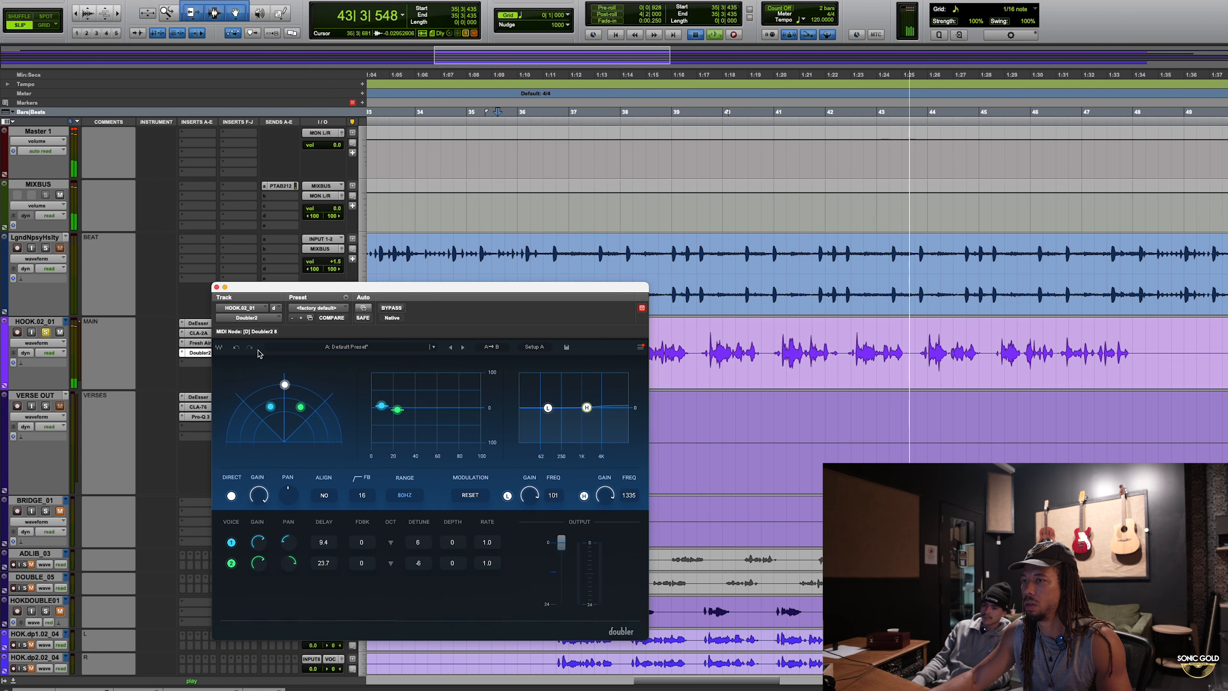
Close Doubler2, play the unsoloed hook from bar 35 and lower the HOOK.02_01 volume to -1.0 dB
left_click(216, 287)
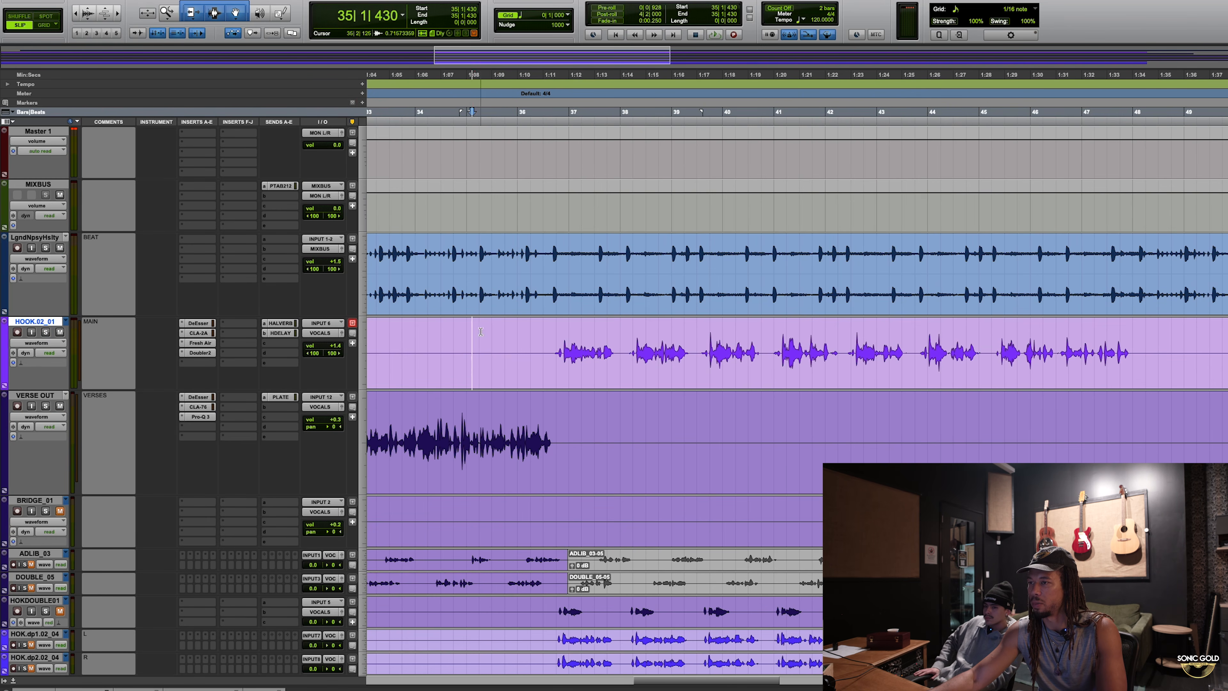
key("space")
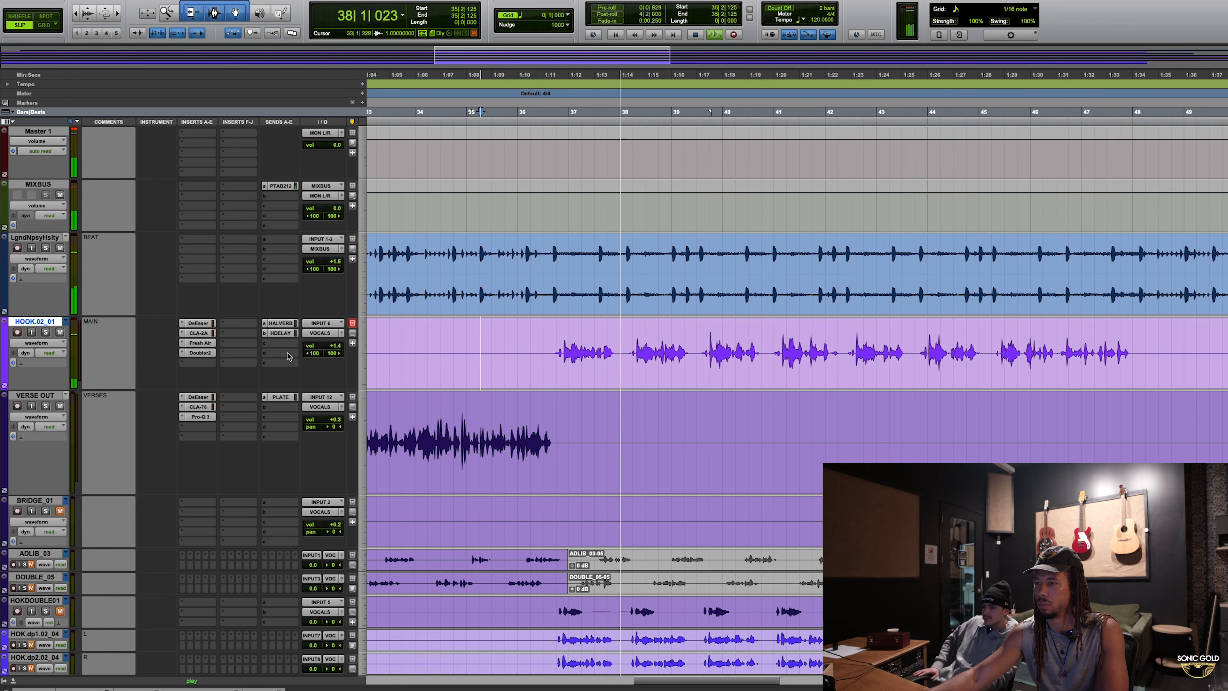
left_click_drag(328, 352, 338, 372)
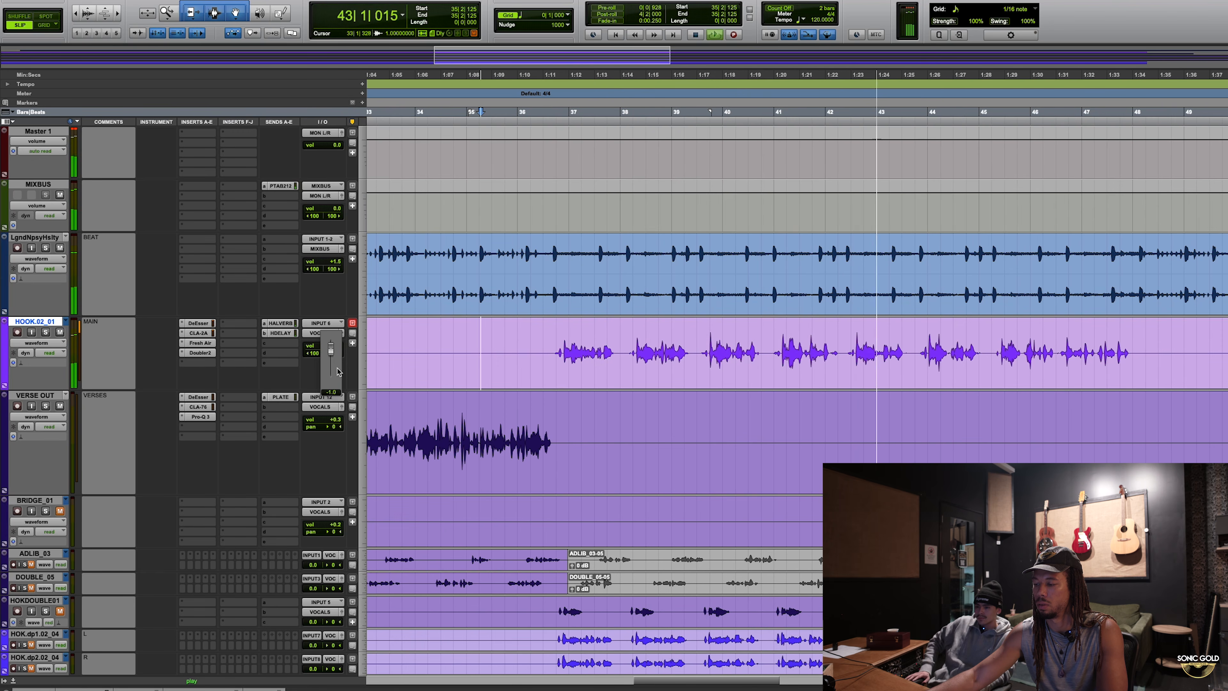
left_click_drag(337, 371, 337, 372)
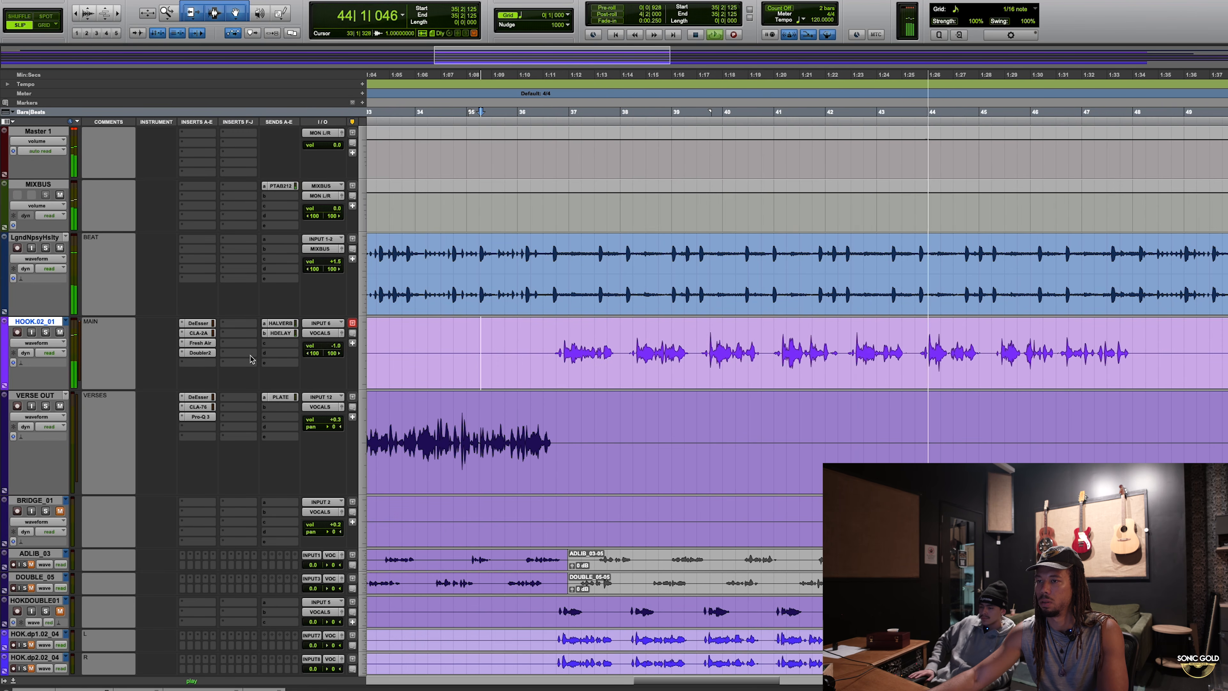
Widen the panning of both Doubler2 voices slightly, close the plug-in and stop playback
left_click(200, 353)
left_click_drag(289, 543, 289, 543)
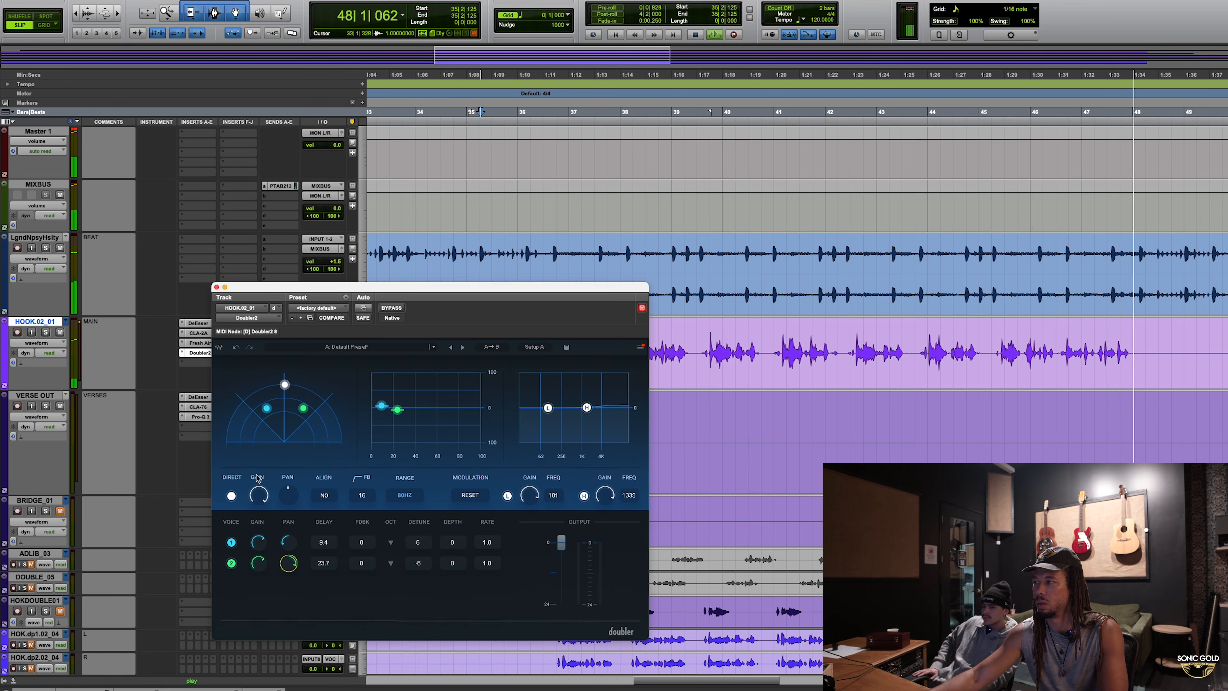
left_click(216, 287)
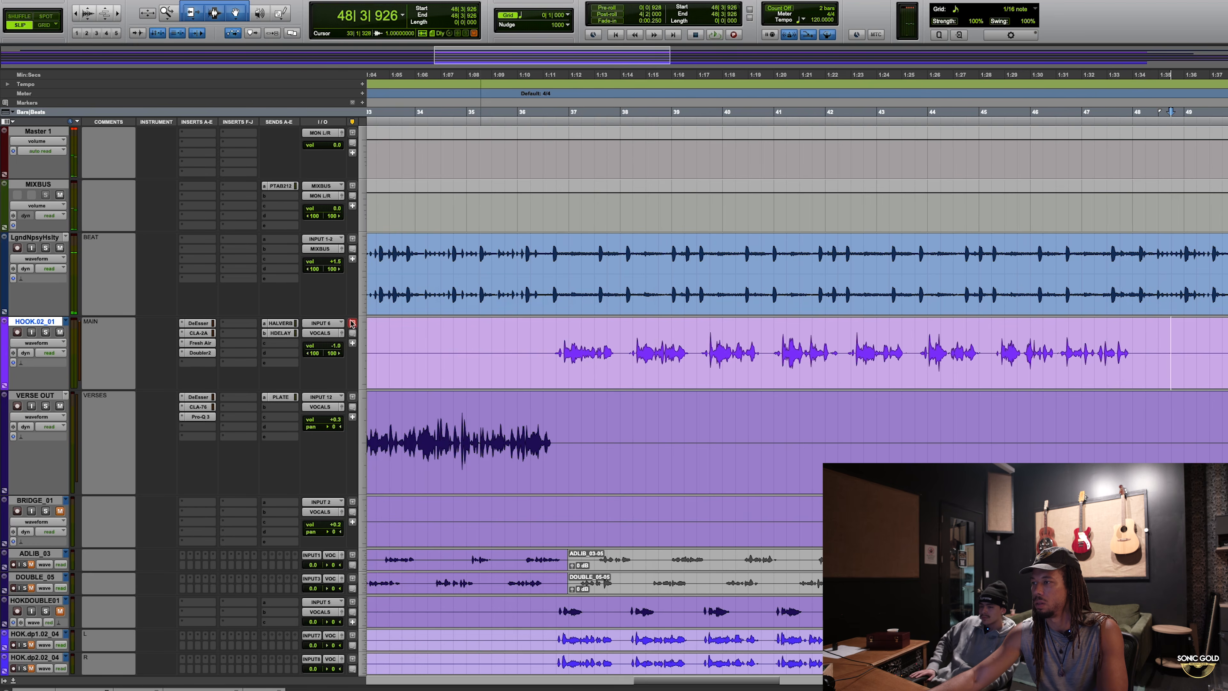
key("space")
key("r")
key("r")
key("r")
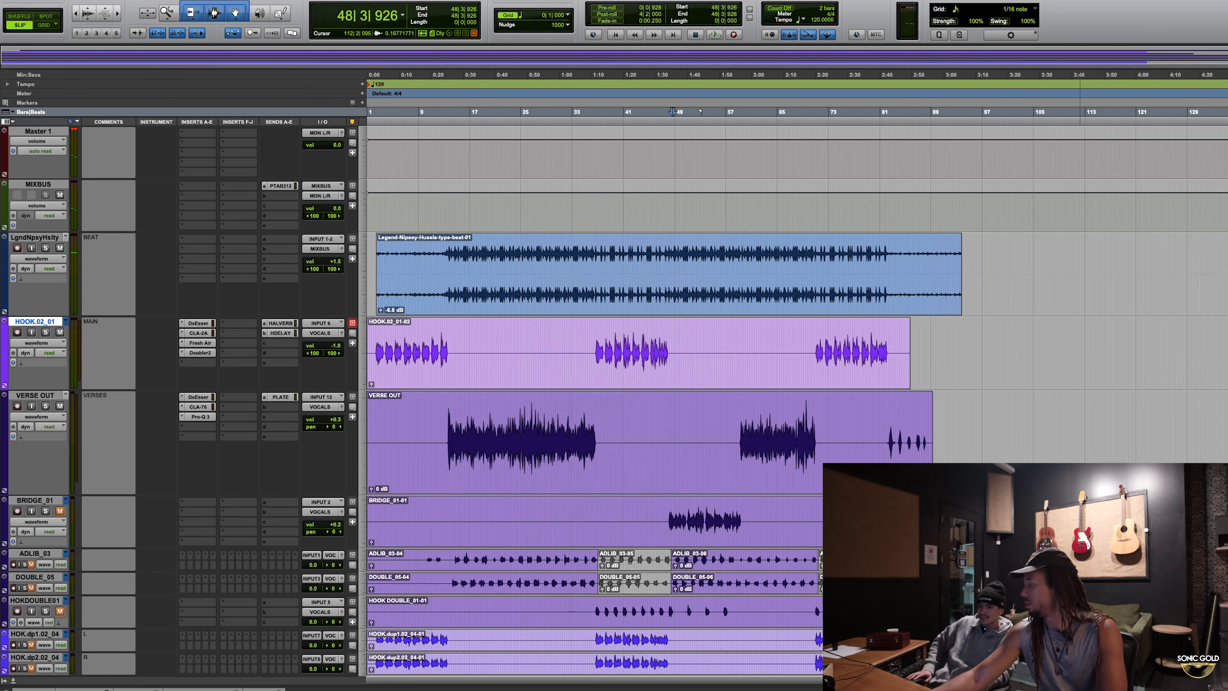
key("t")
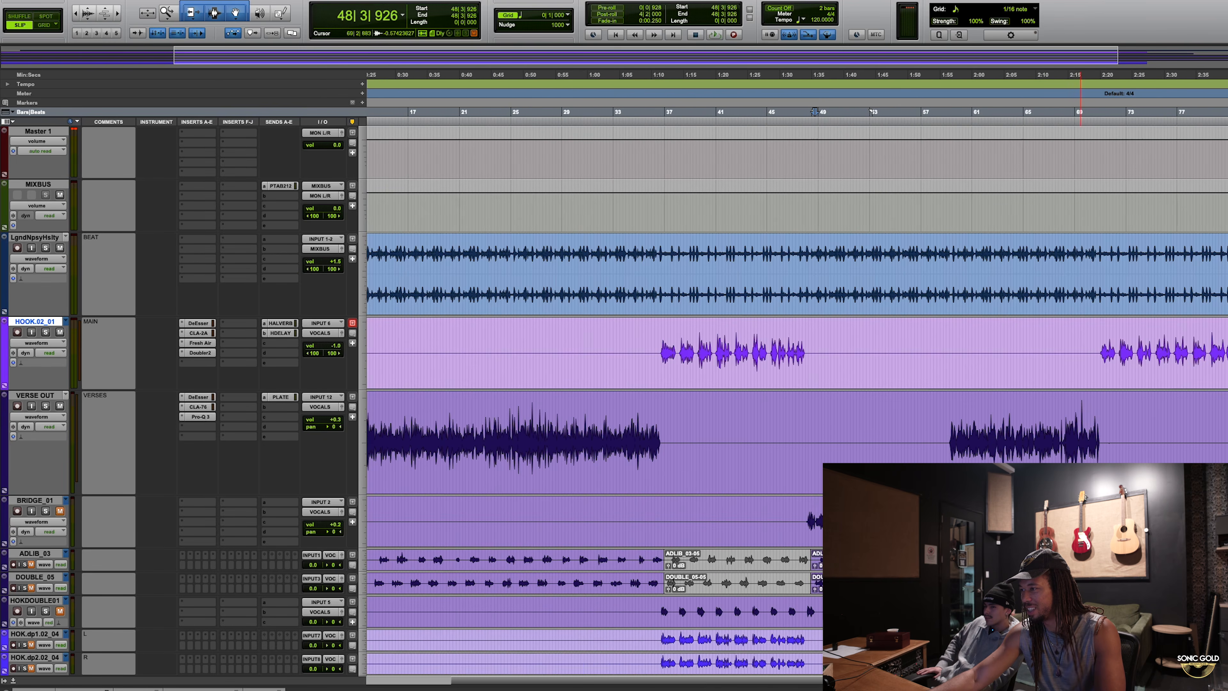